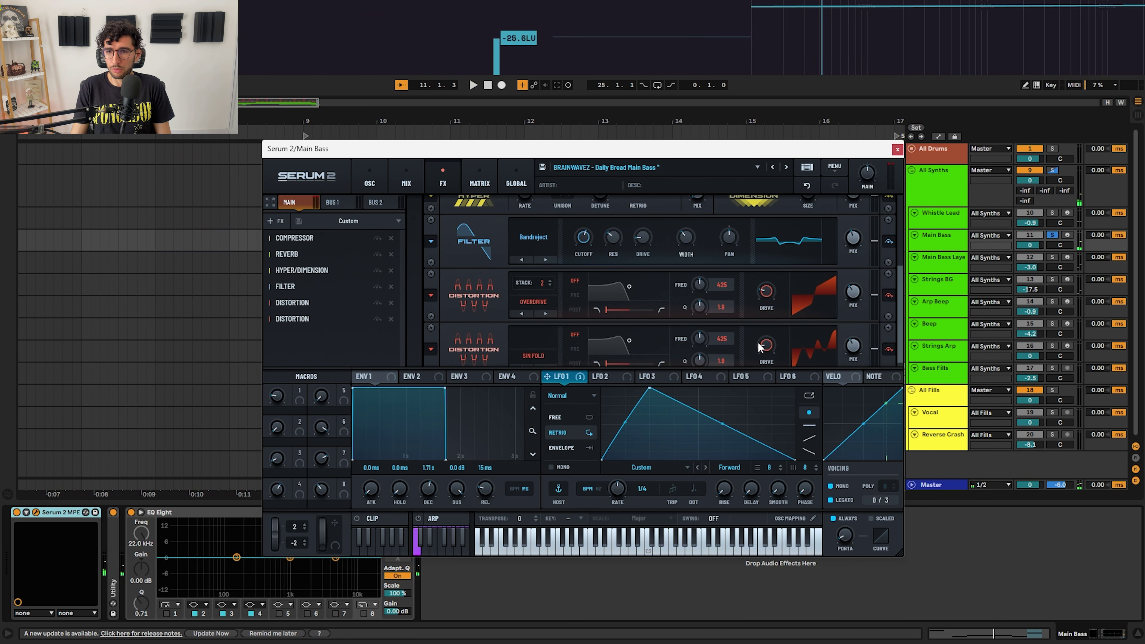
# Step: Play the Main Bass and examine its main effects chain, Bus 1 effects, oscillators and mixer routing
pyautogui.press('space')
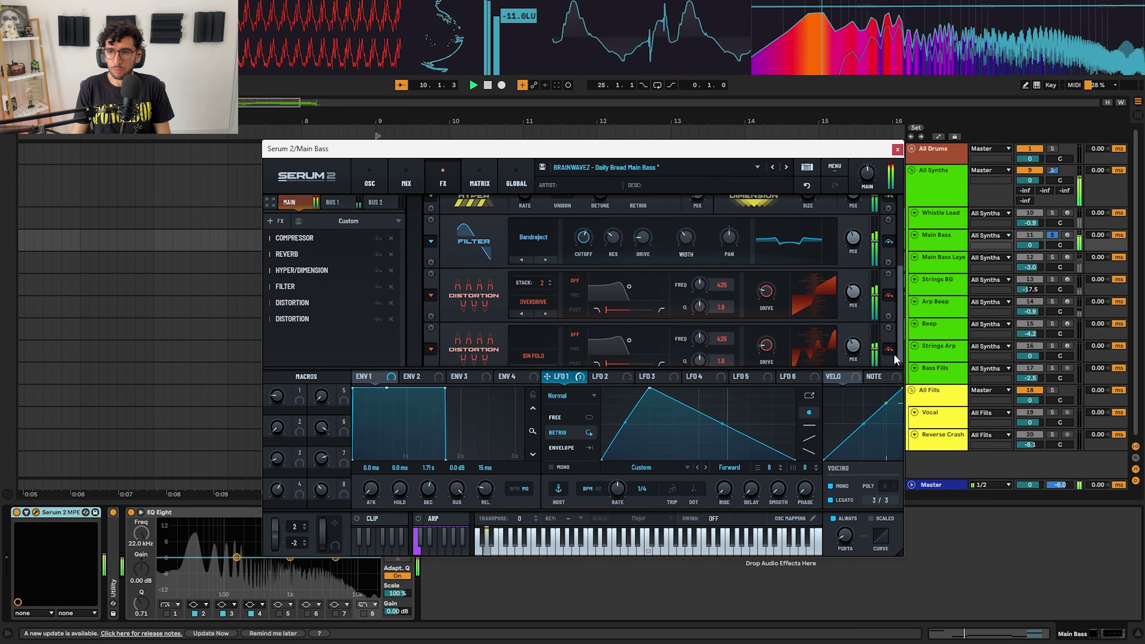
pyautogui.moveTo(900, 298); pyautogui.dragTo(899, 206)
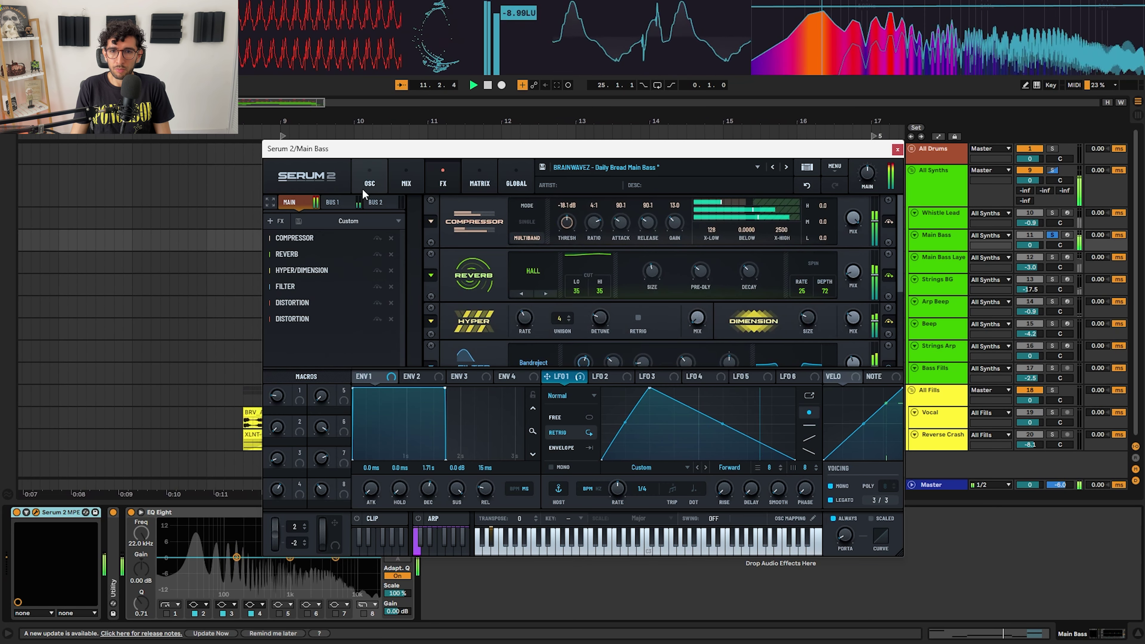
pyautogui.click(337, 204)
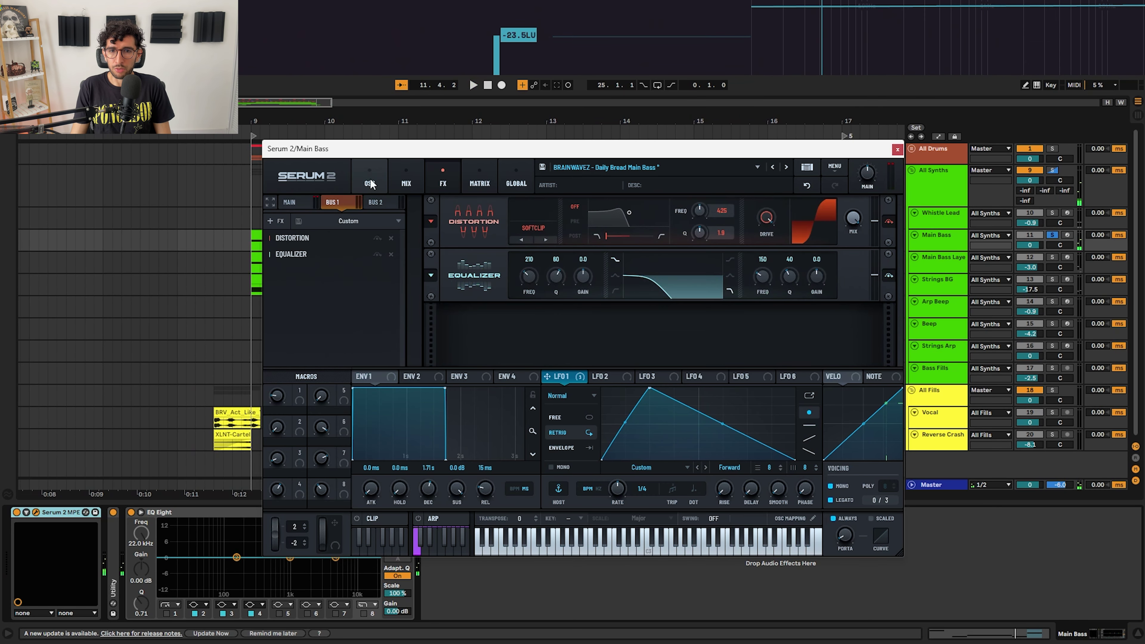
pyautogui.click(370, 179)
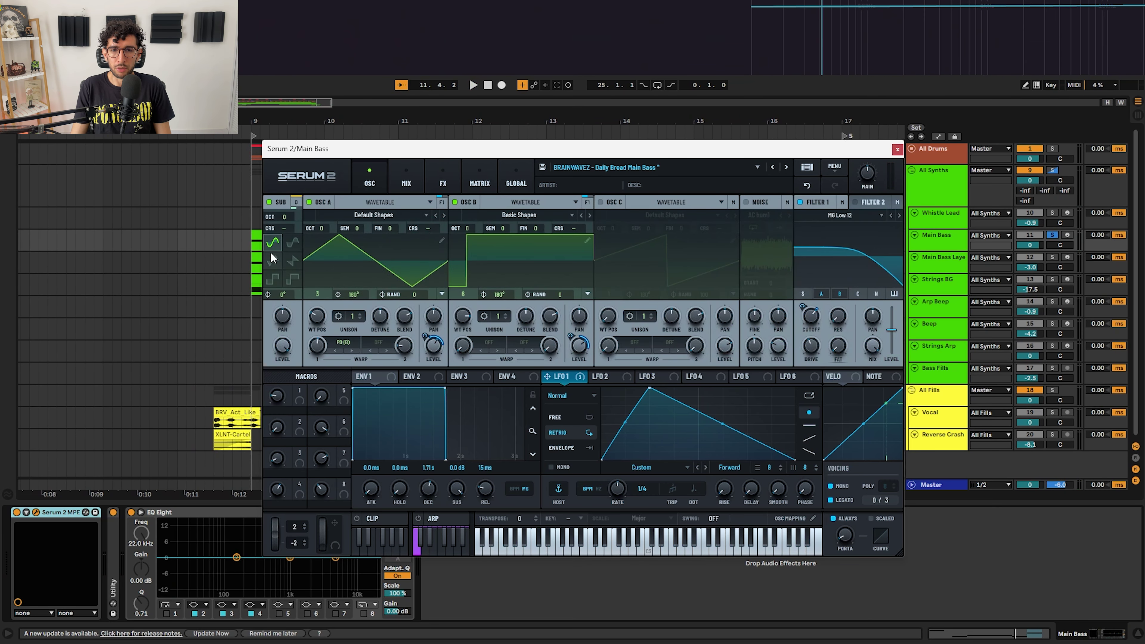
pyautogui.click(406, 180)
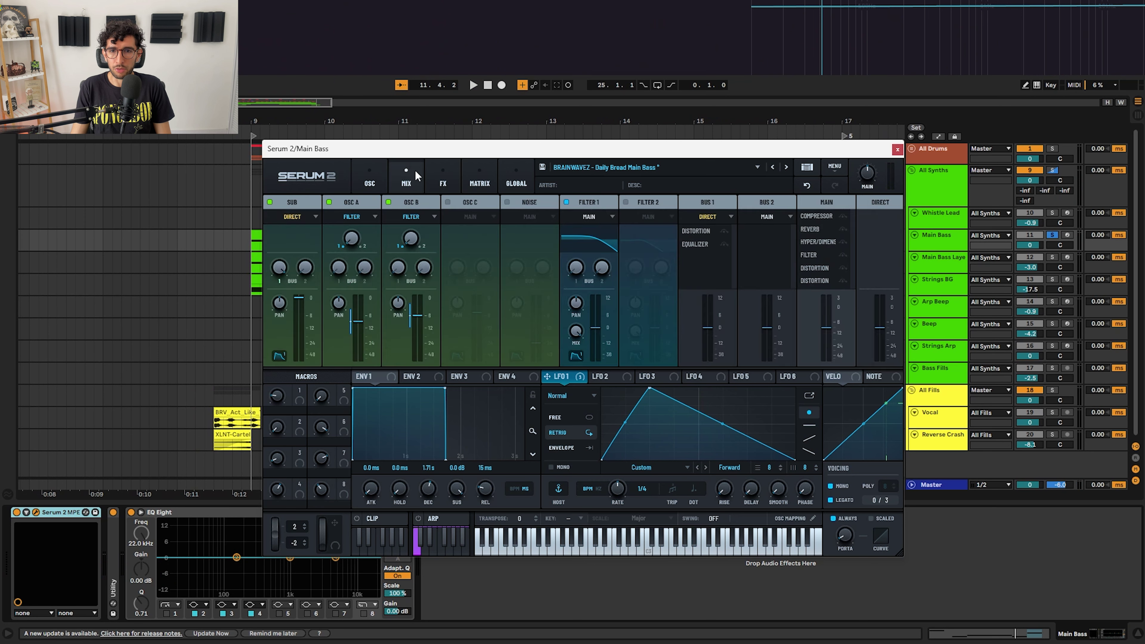
pyautogui.click(443, 179)
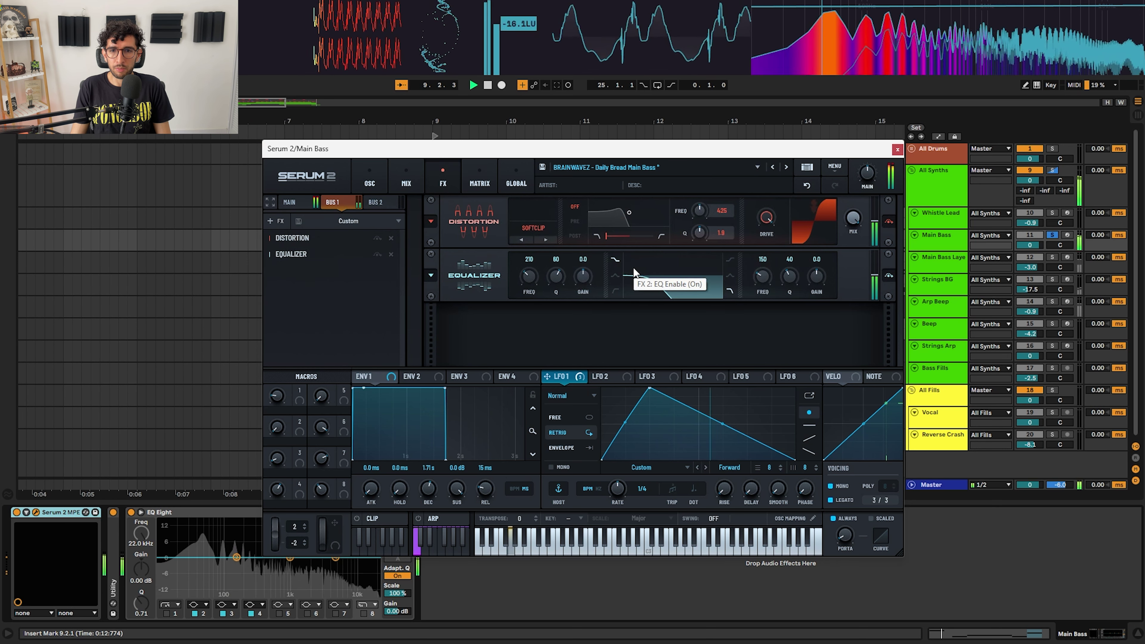
# Step: Route the output of Bus 1 to Main in the mixer, return to the oscillators and play the bass
pyautogui.click(409, 177)
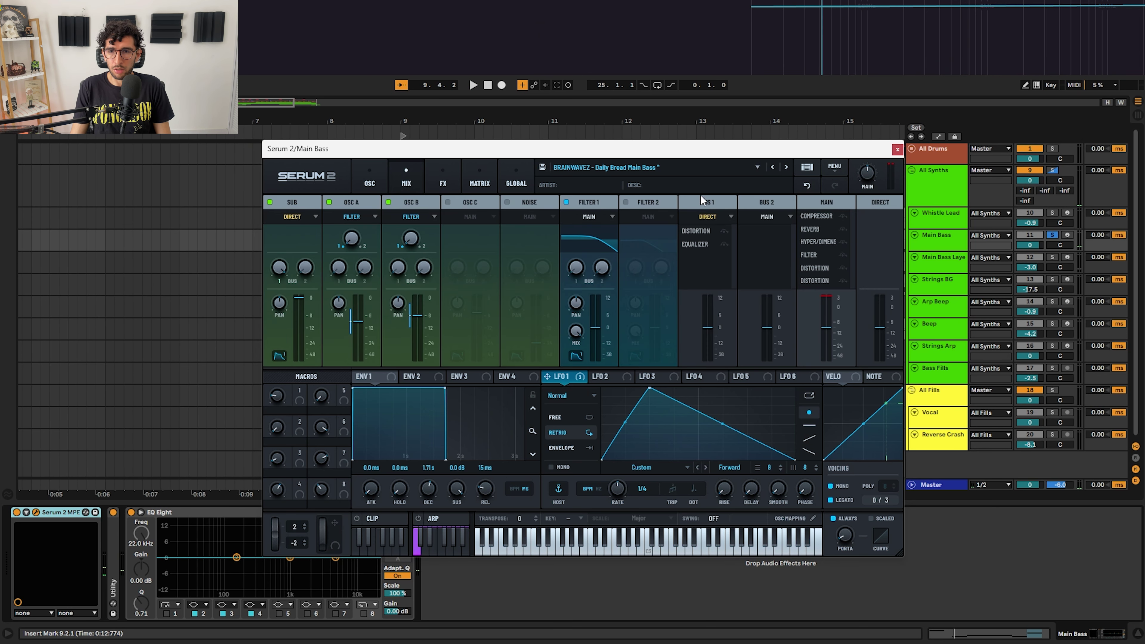
pyautogui.click(703, 216)
pyautogui.click(703, 213)
pyautogui.click(703, 216)
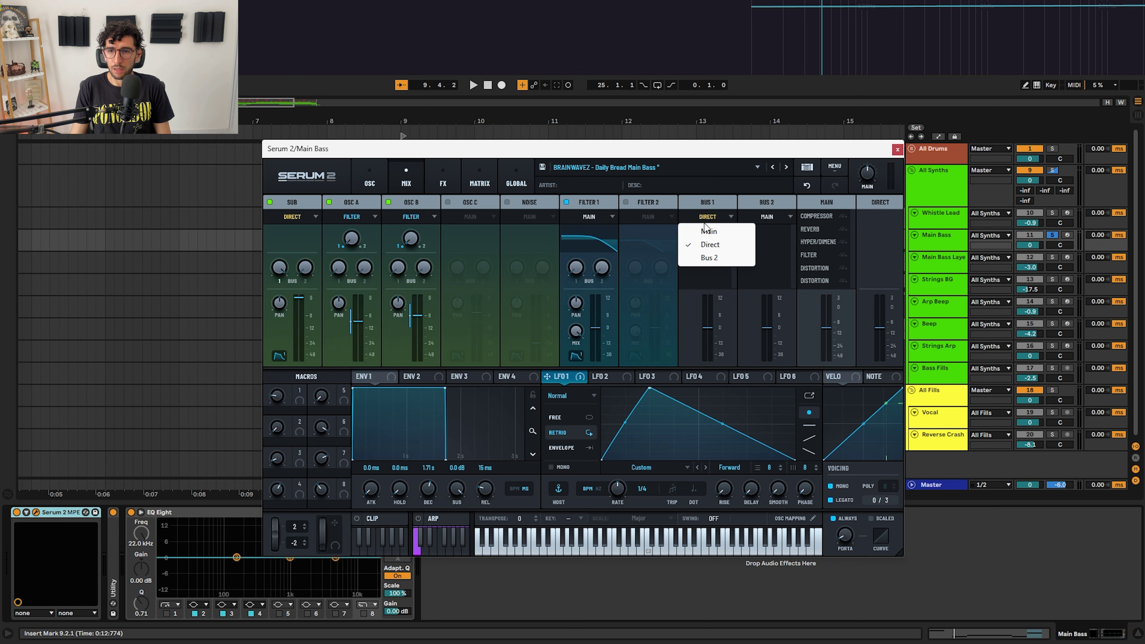
pyautogui.click(705, 231)
pyautogui.click(370, 176)
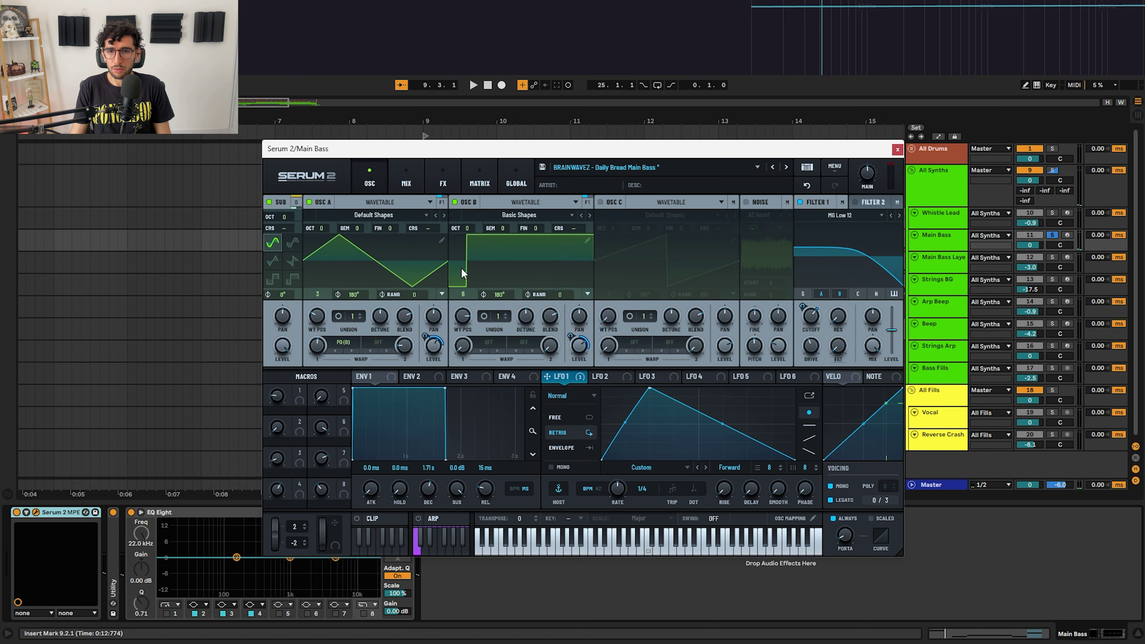
pyautogui.press('space')
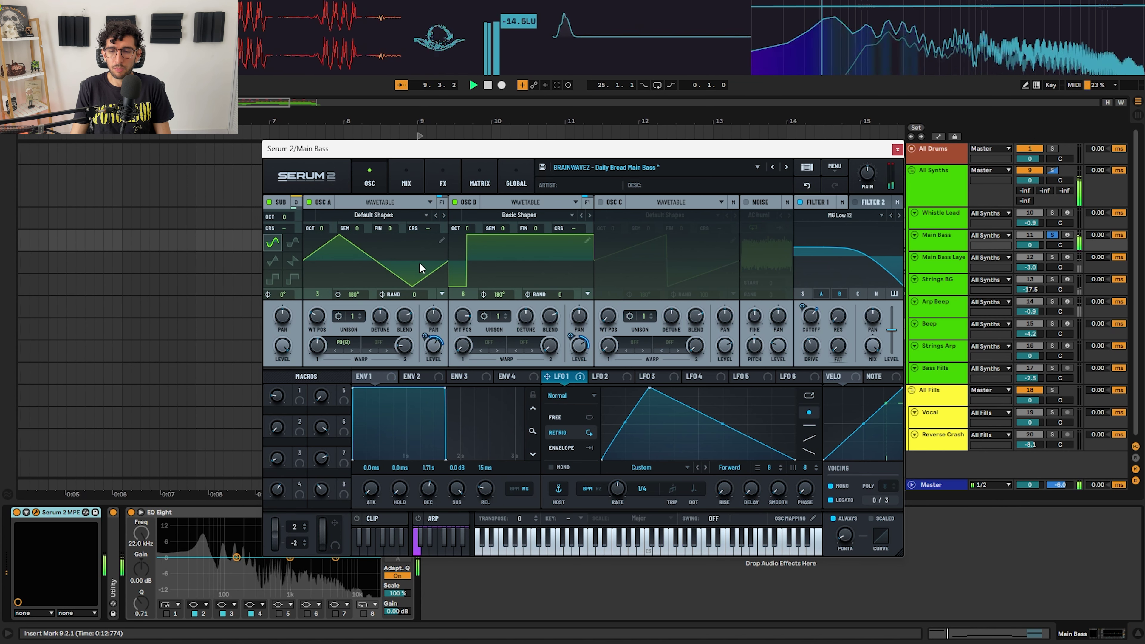
# Step: Close the Main Bass synth window, solo the Main Bass Layer track and play it from its first clip at bar 9
pyautogui.click(898, 150)
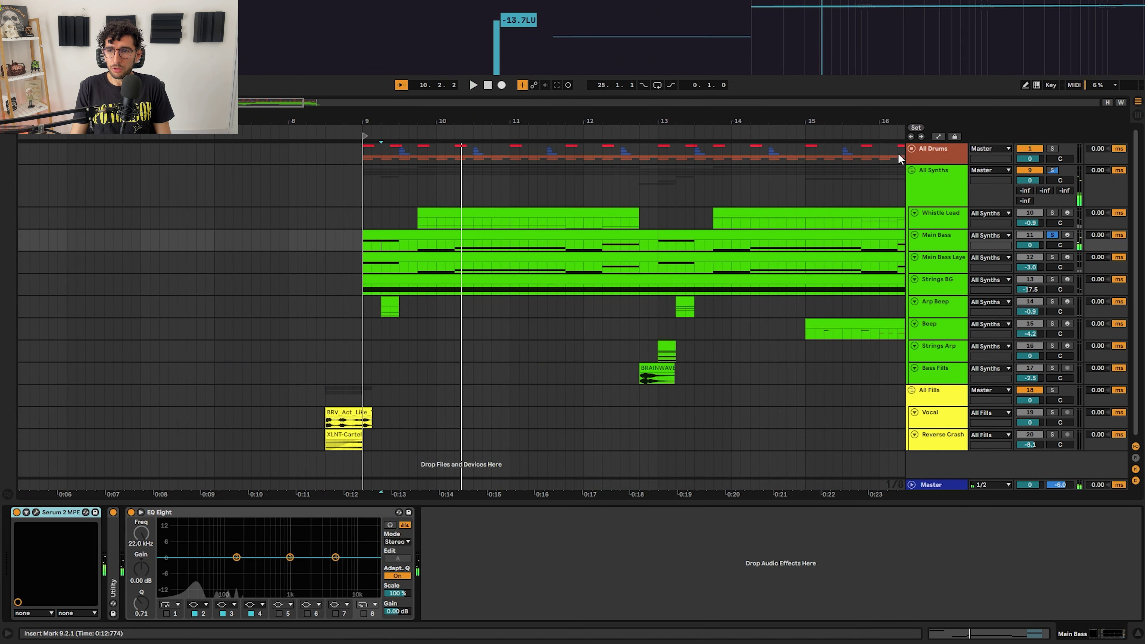
pyautogui.click(941, 248)
pyautogui.click(942, 259)
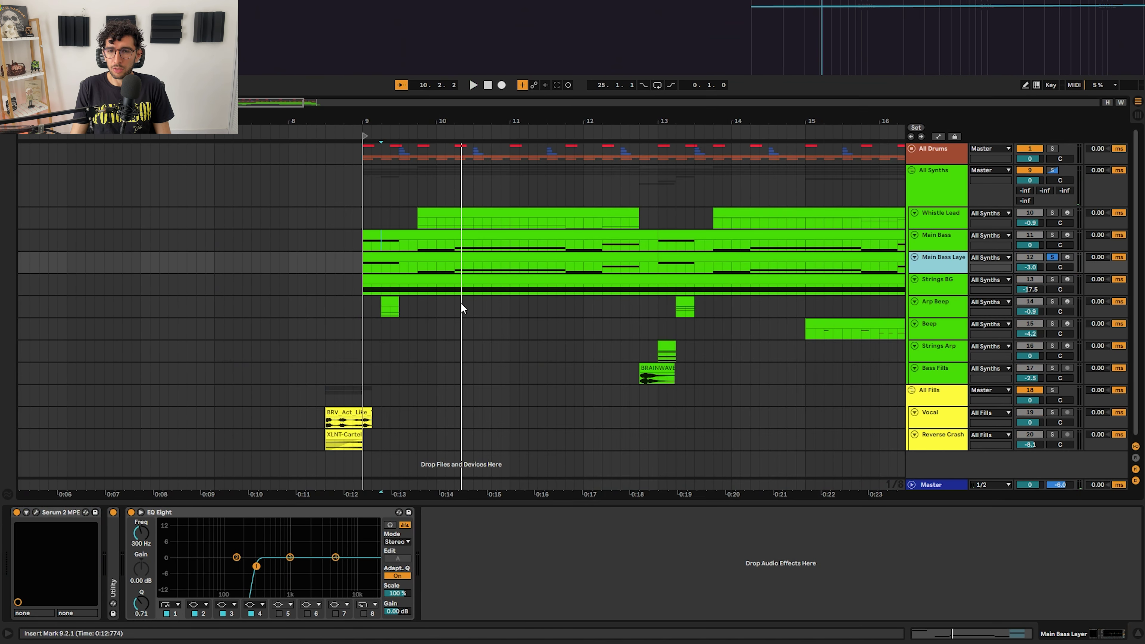
pyautogui.click(368, 257)
pyautogui.press('space')
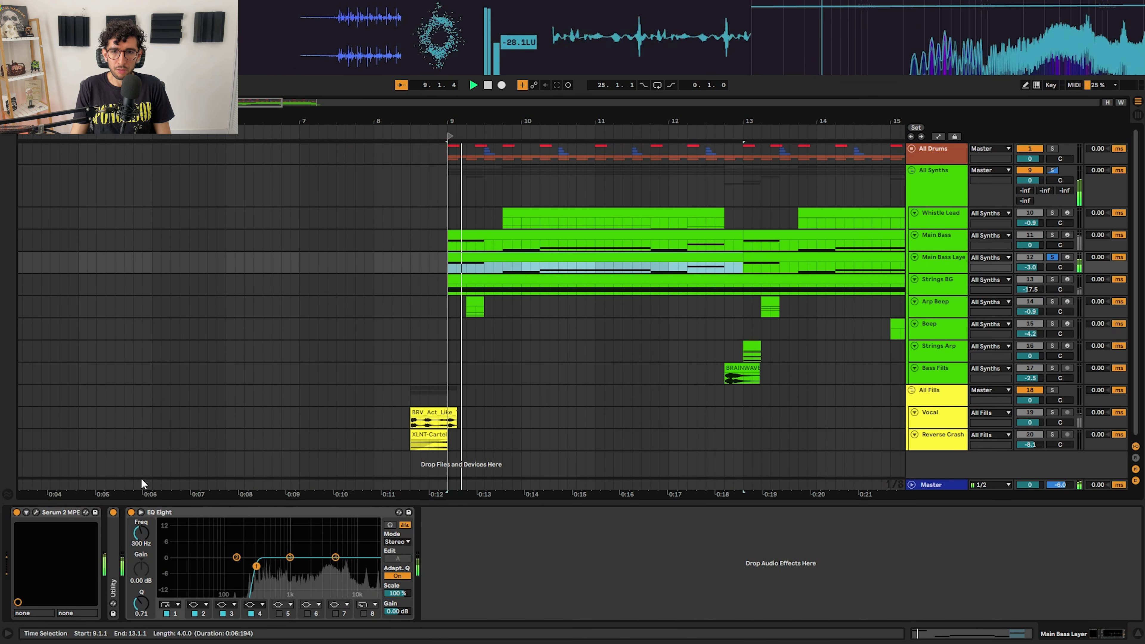
# Step: Open the Serum 2 synth of Main Bass Layer and examine its oscillators, LFO 1 and LFO 2 curves and LFO 2's destinations
pyautogui.click(36, 511)
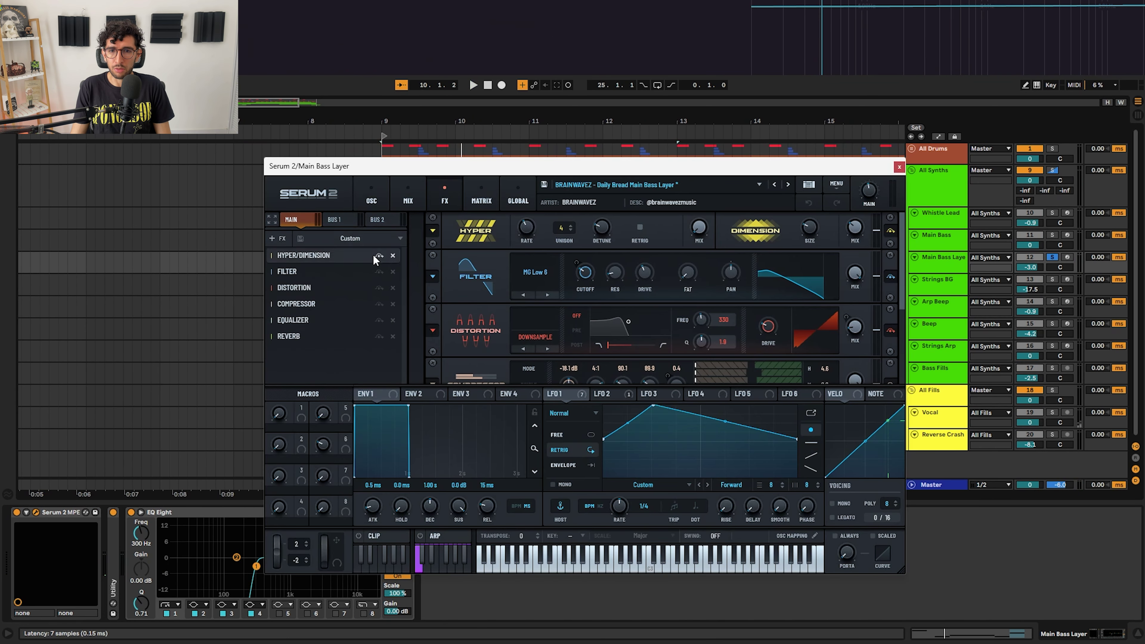
pyautogui.click(371, 199)
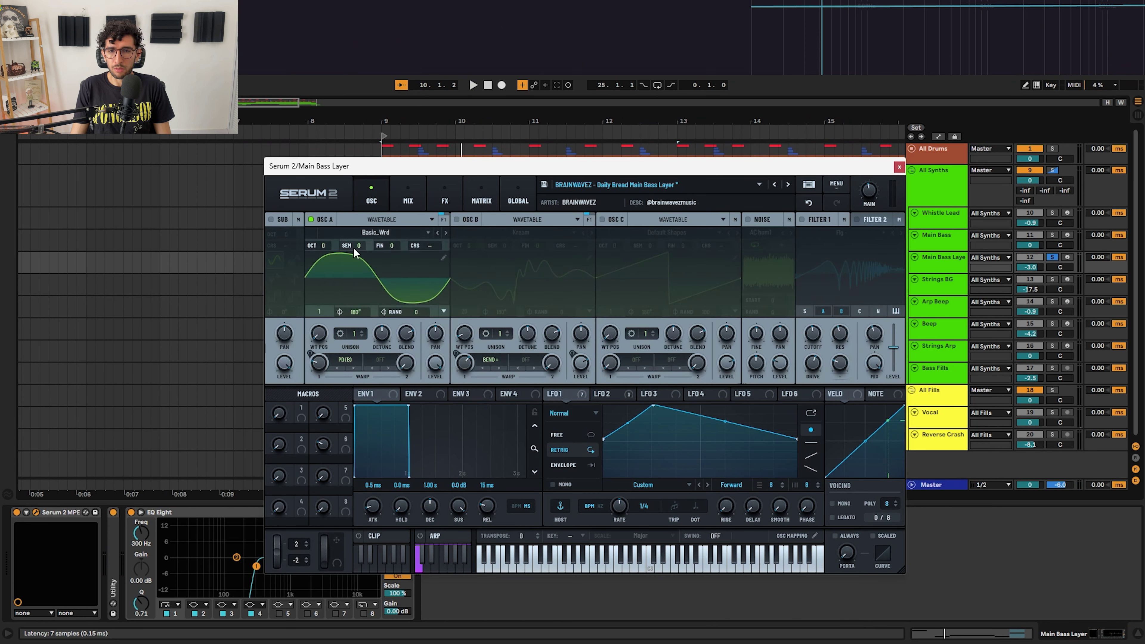
pyautogui.click(608, 393)
pyautogui.rightClick(631, 395)
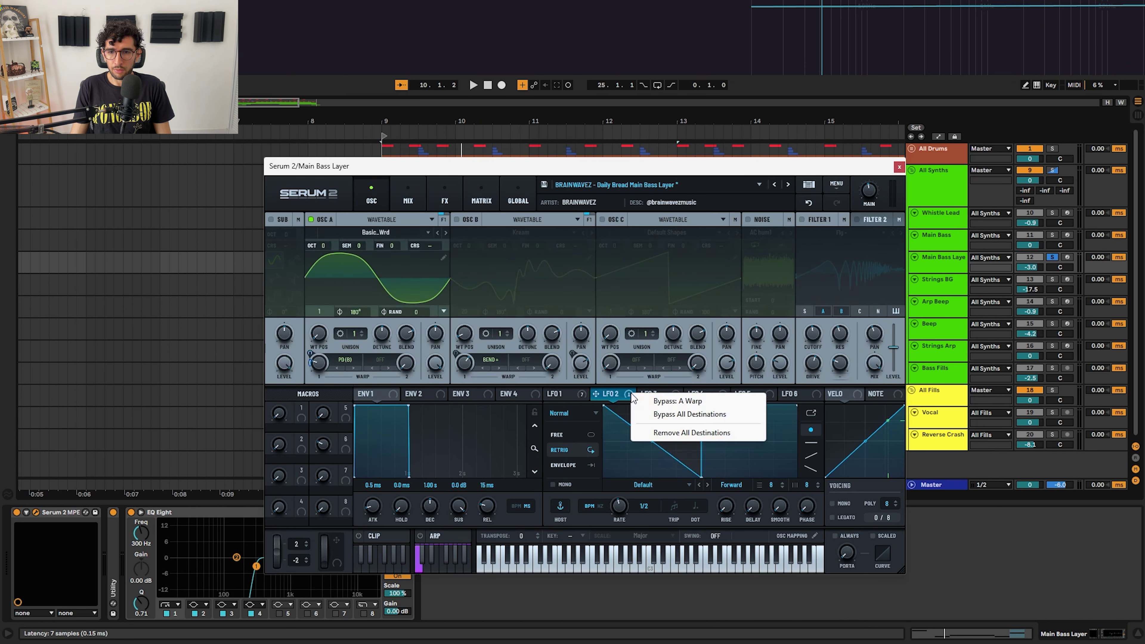
pyautogui.click(560, 395)
pyautogui.click(623, 396)
pyautogui.click(552, 394)
pyautogui.click(610, 395)
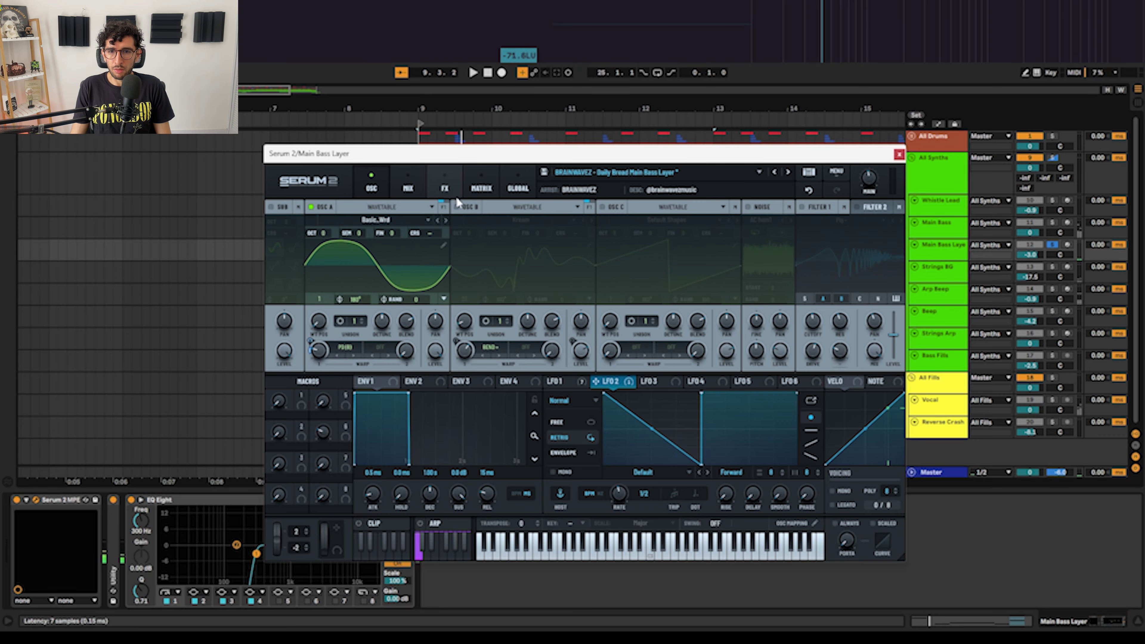
# Step: Turn on oscillator B, check its wavetable choice in the Digital category and play the layer
pyautogui.click(456, 219)
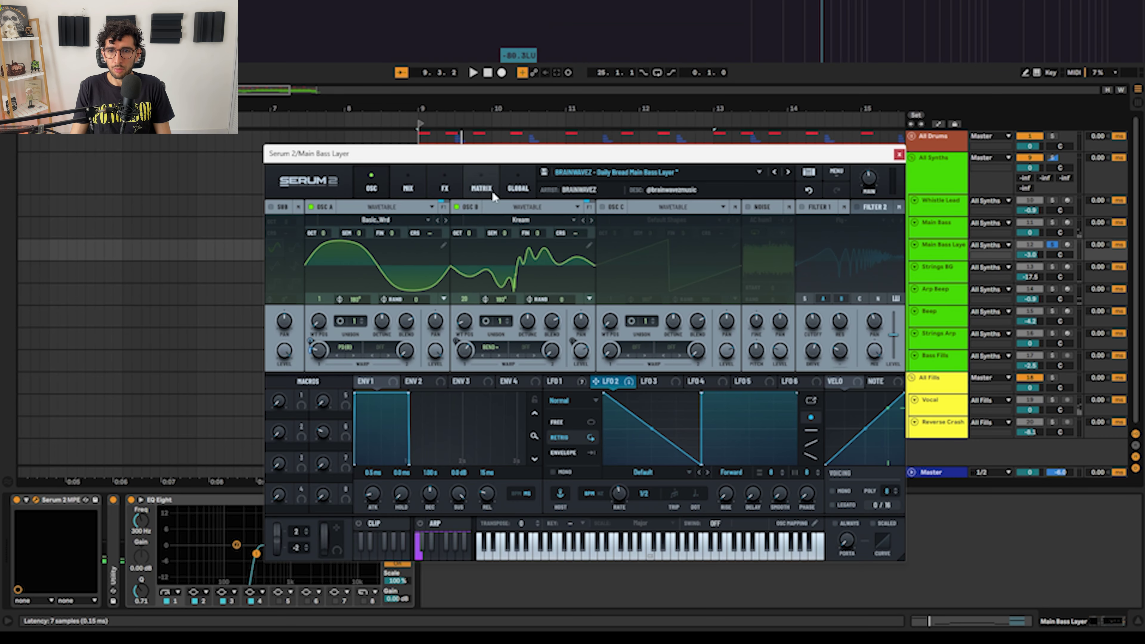
pyautogui.click(498, 225)
pyautogui.moveTo(496, 247)
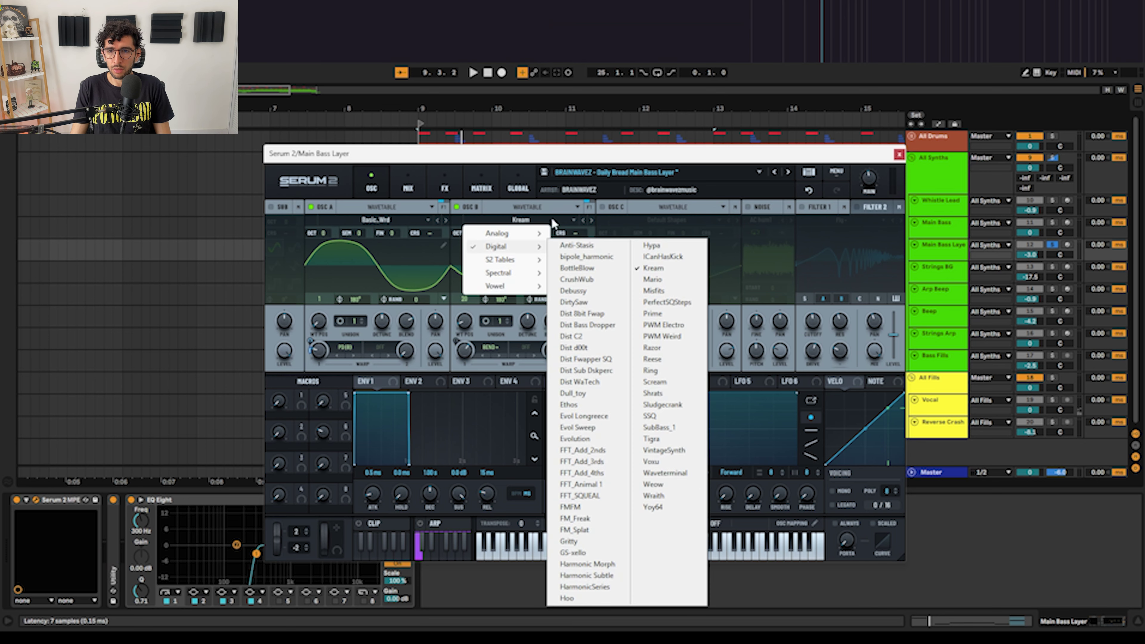
pyautogui.click(536, 206)
pyautogui.click(595, 345)
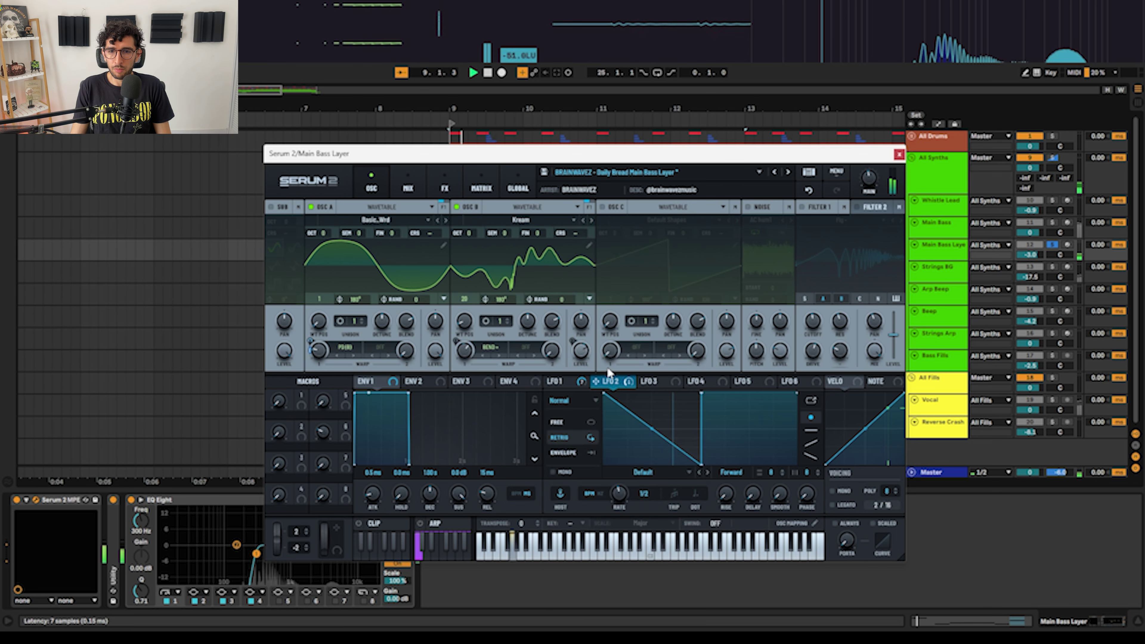
# Step: Show LFO 1's curve and its modulation of oscillator B's warp and level, and listen to the layer
pyautogui.click(576, 383)
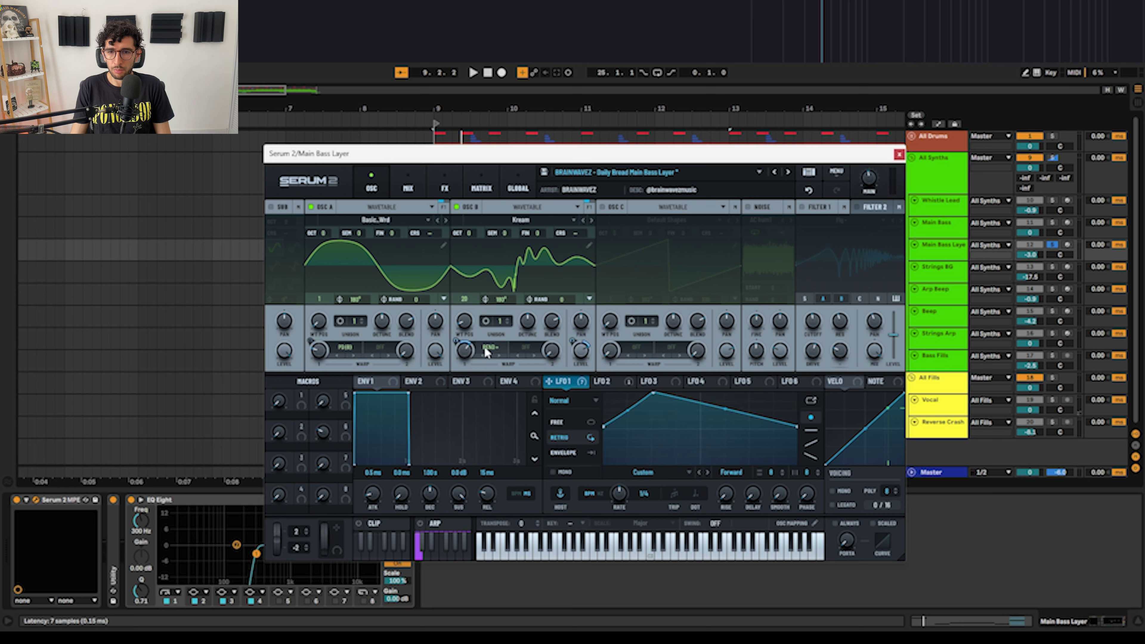
pyautogui.moveTo(455, 337)
pyautogui.press('space')
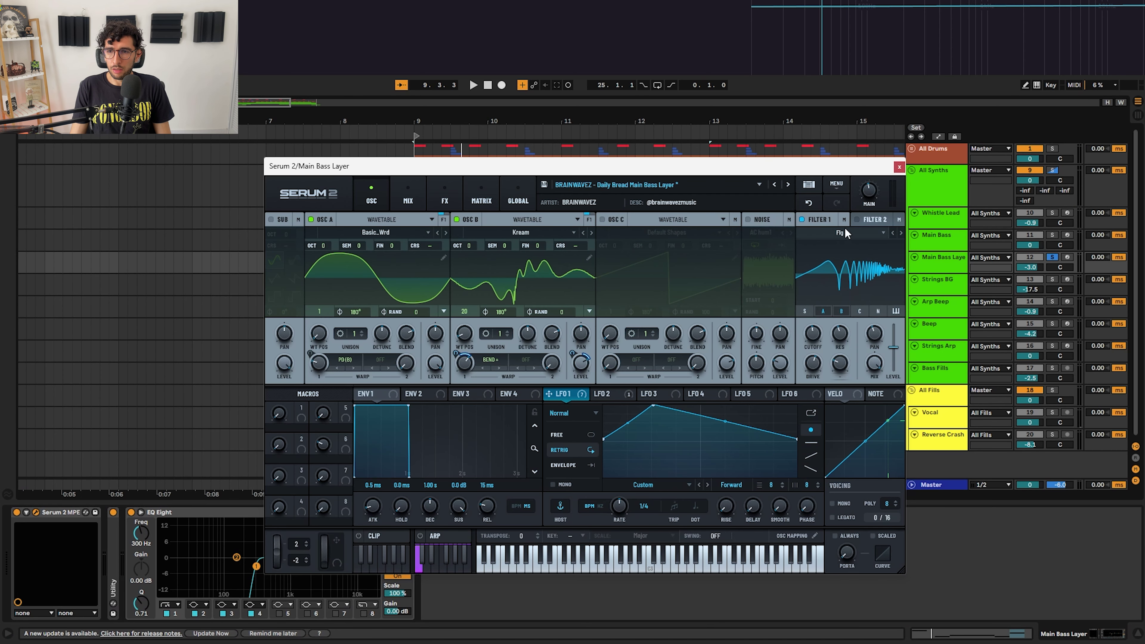
# Step: Check filter 1's type in the Flanges category and listen to the layer through the filter
pyautogui.click(840, 233)
pyautogui.moveTo(832, 273)
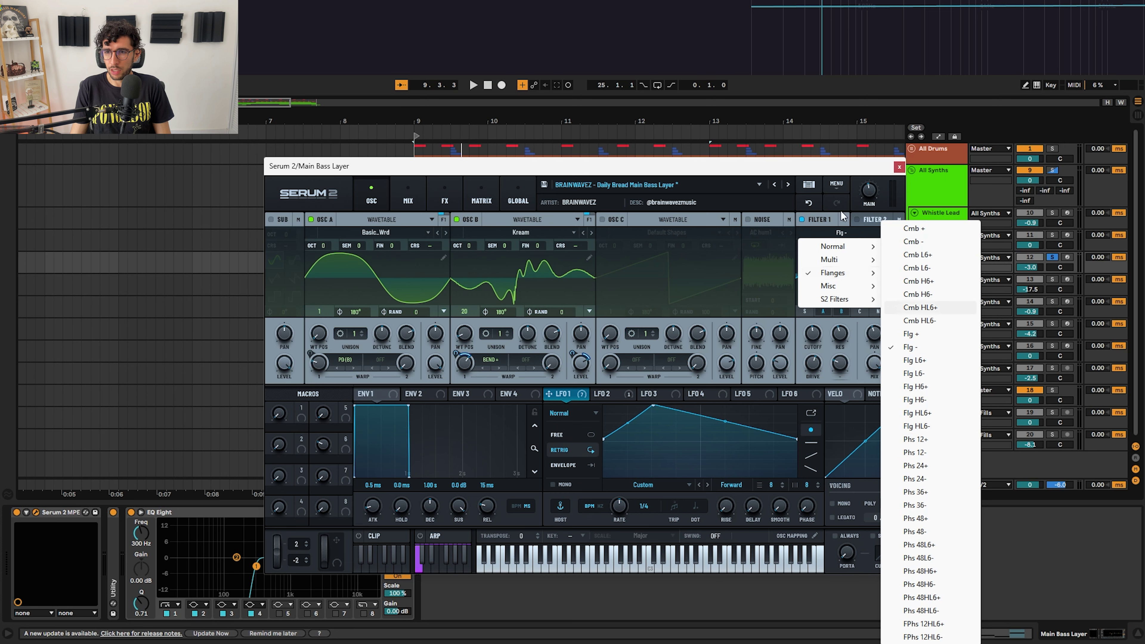
pyautogui.click(718, 128)
pyautogui.press('space')
pyautogui.press('space')
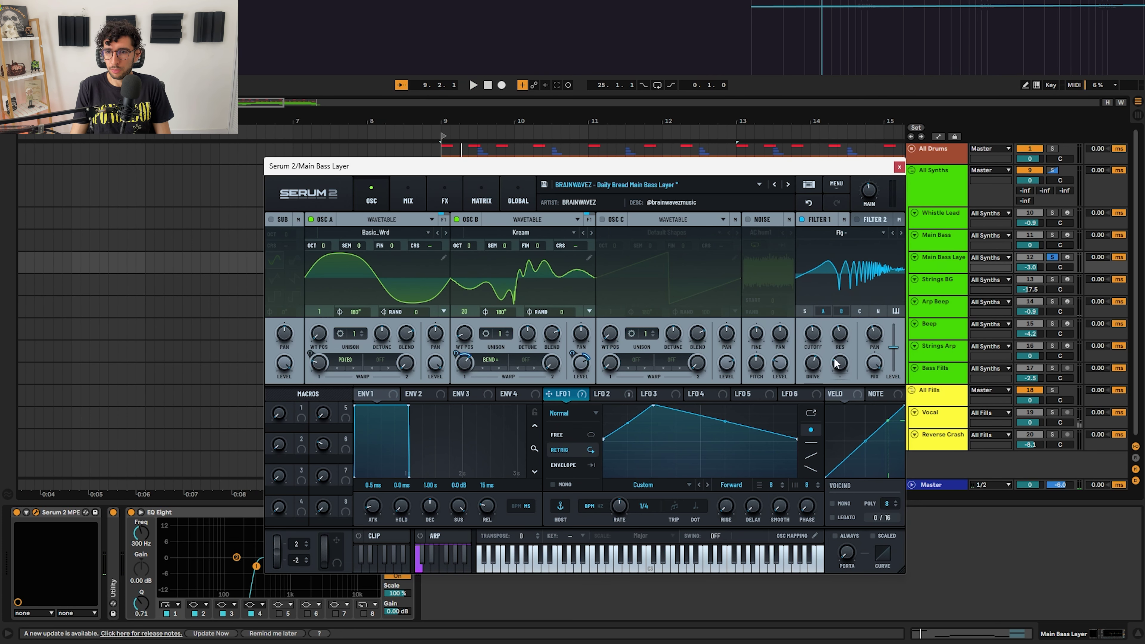
pyautogui.press('space')
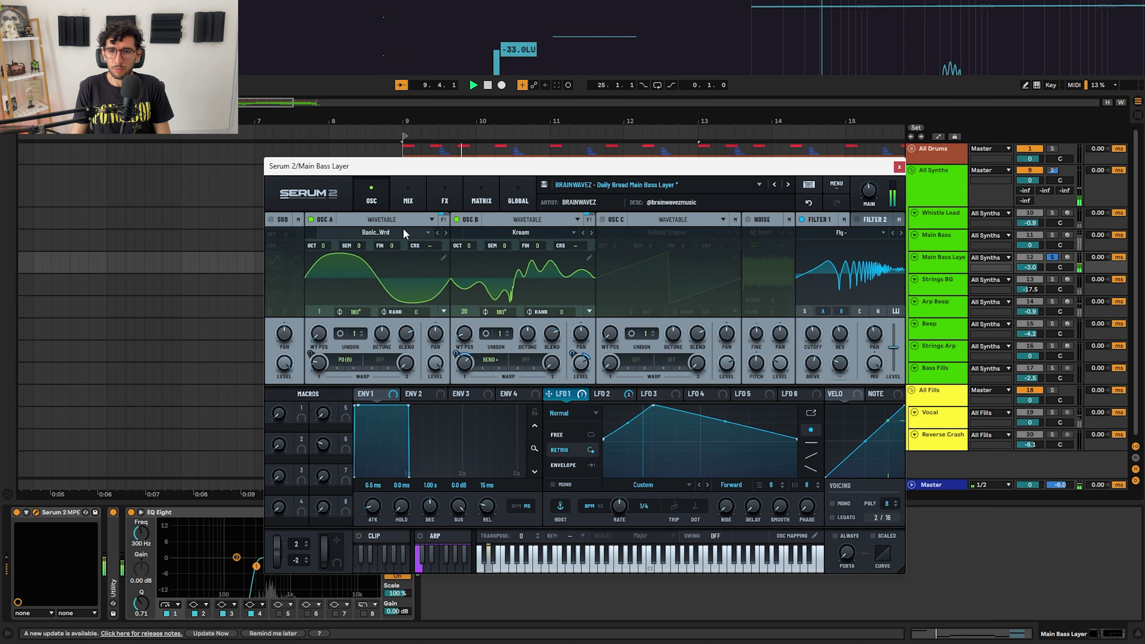
# Step: Re-enable the Hyper/Dimension and Filter effects in the main effects chain, listening to the layer with each one active
pyautogui.click(445, 198)
pyautogui.click(379, 256)
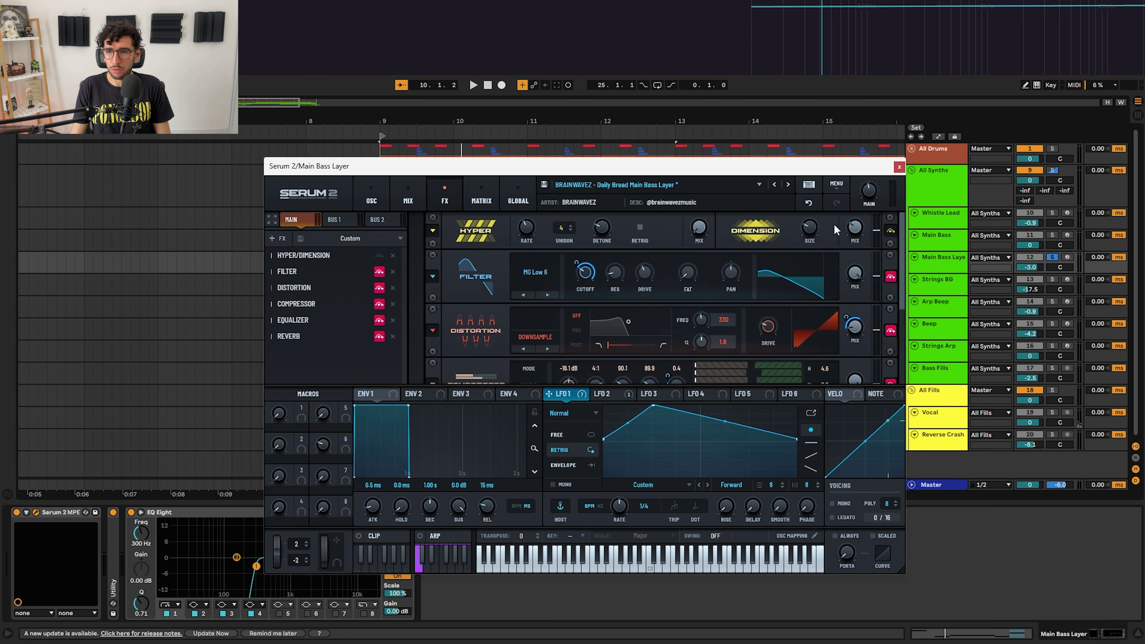
pyautogui.press('space')
pyautogui.press('space')
pyautogui.click(891, 276)
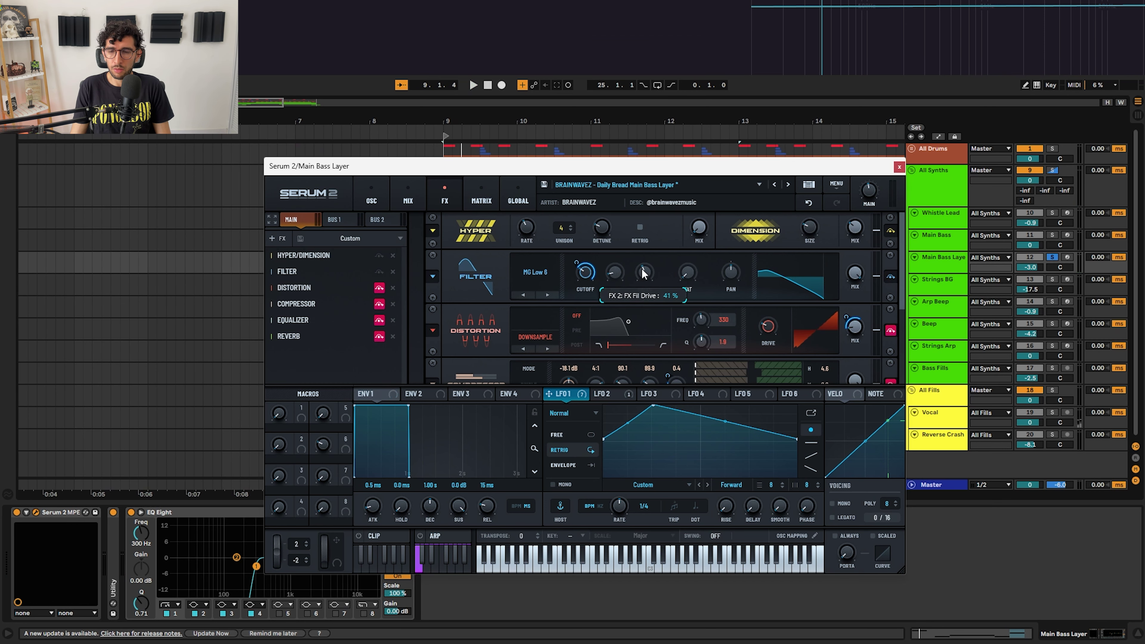
pyautogui.press('space')
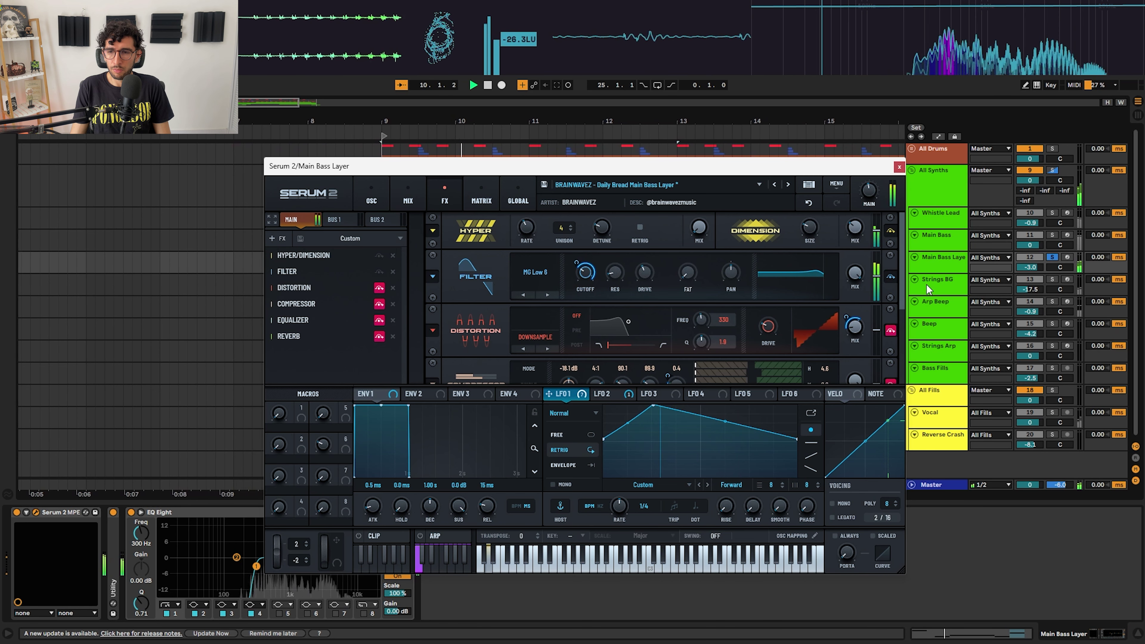
# Step: Re-enable the Distortion and Compressor effects in the main chain and listen to the layer with them active
pyautogui.moveTo(901, 281); pyautogui.dragTo(900, 298)
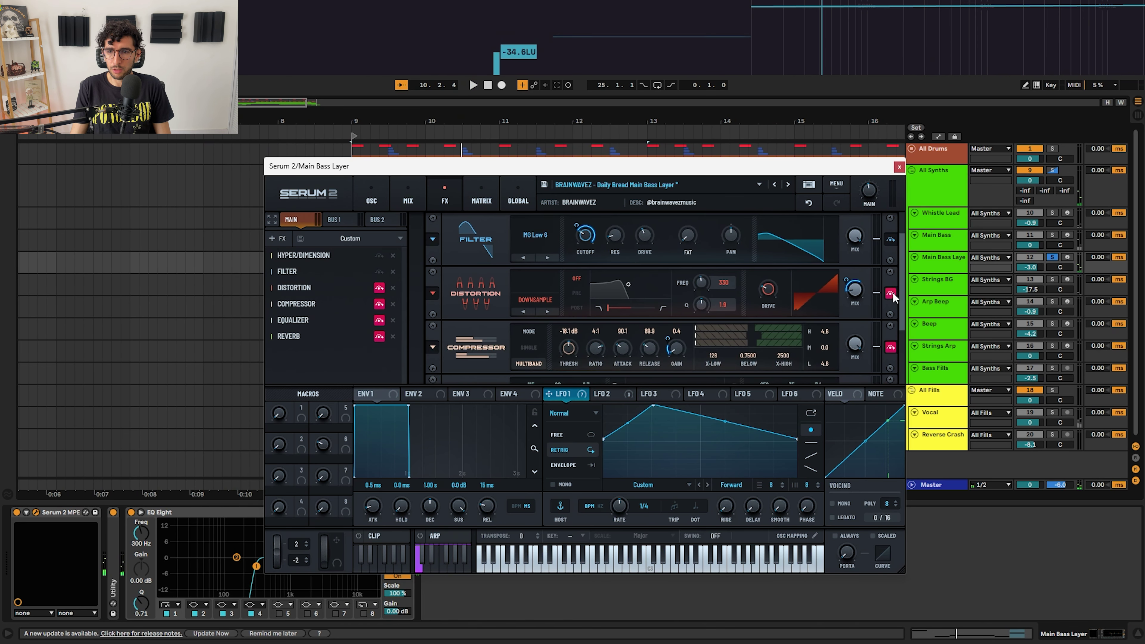
pyautogui.press('space')
pyautogui.click(890, 347)
pyautogui.press('space')
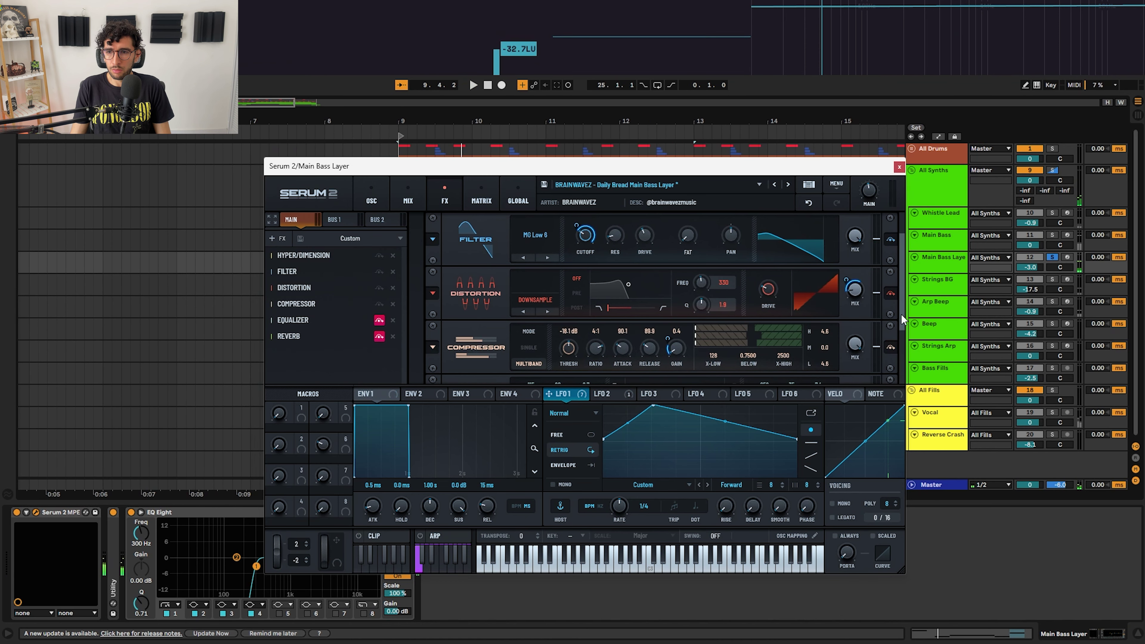
pyautogui.moveTo(902, 315); pyautogui.dragTo(899, 352)
pyautogui.moveTo(902, 308); pyautogui.dragTo(899, 269)
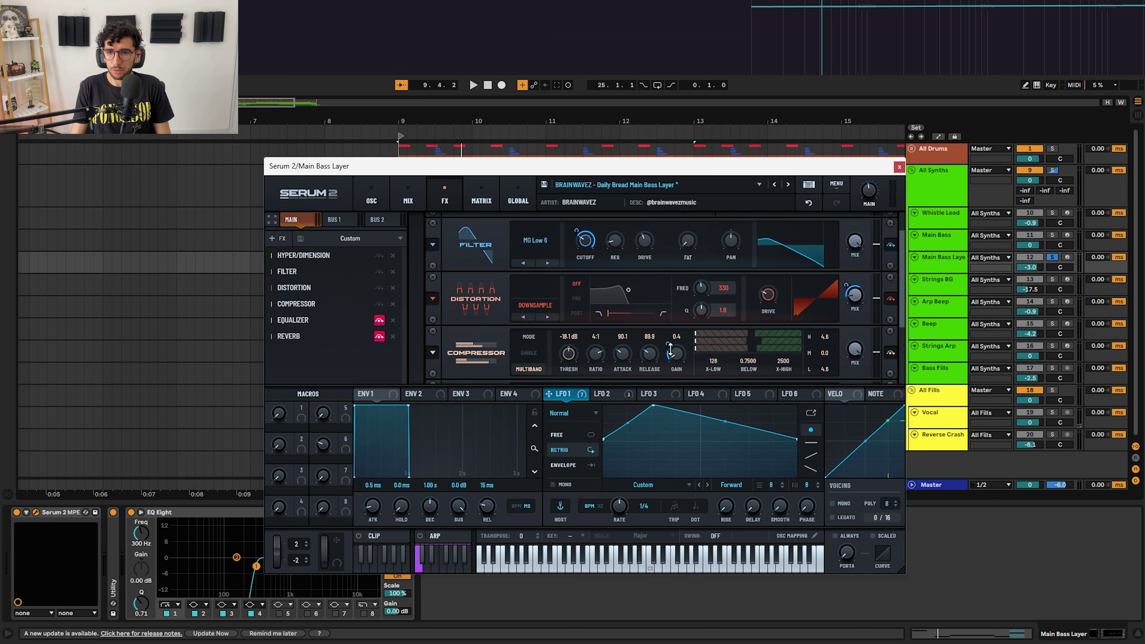
pyautogui.press('space')
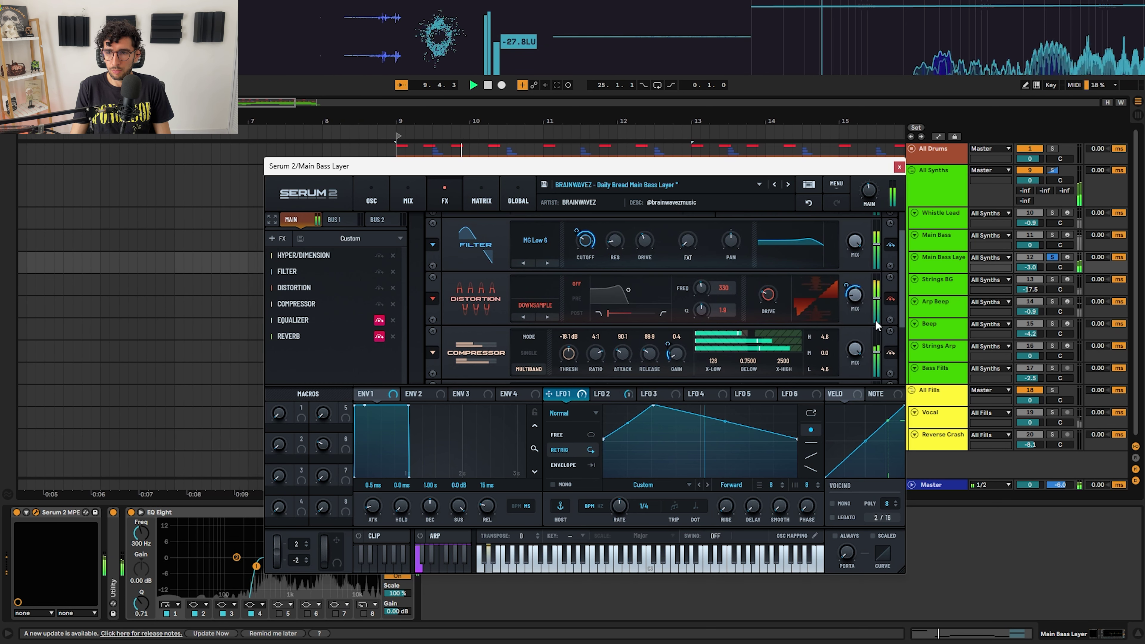
# Step: Re-enable the Equalizer and Reverb effects, listen to the full effects chain and return to the oscillators
pyautogui.scroll(-2, 888, 314)
pyautogui.click(890, 315)
pyautogui.press('space')
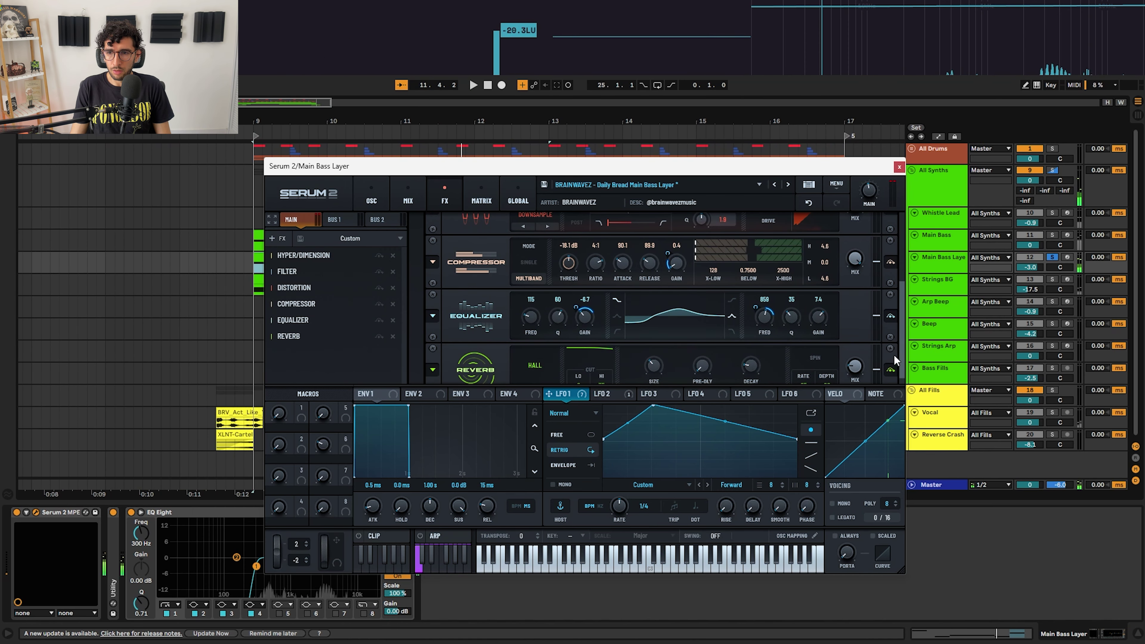
pyautogui.click(890, 369)
pyautogui.scroll(-1, 895, 372)
pyautogui.press('space')
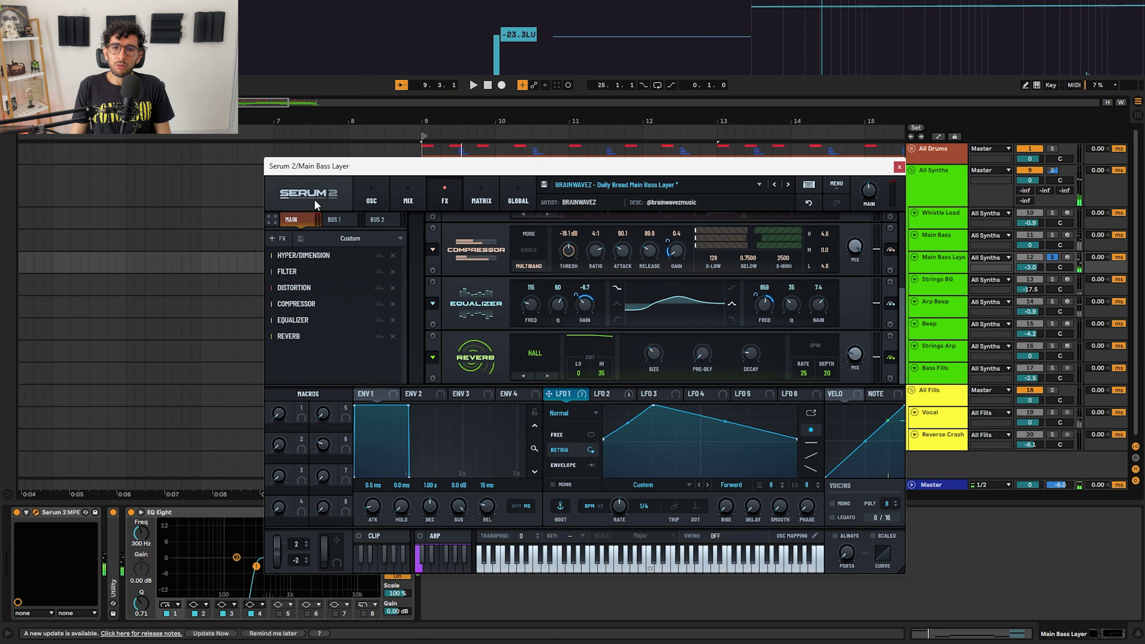
pyautogui.click(371, 192)
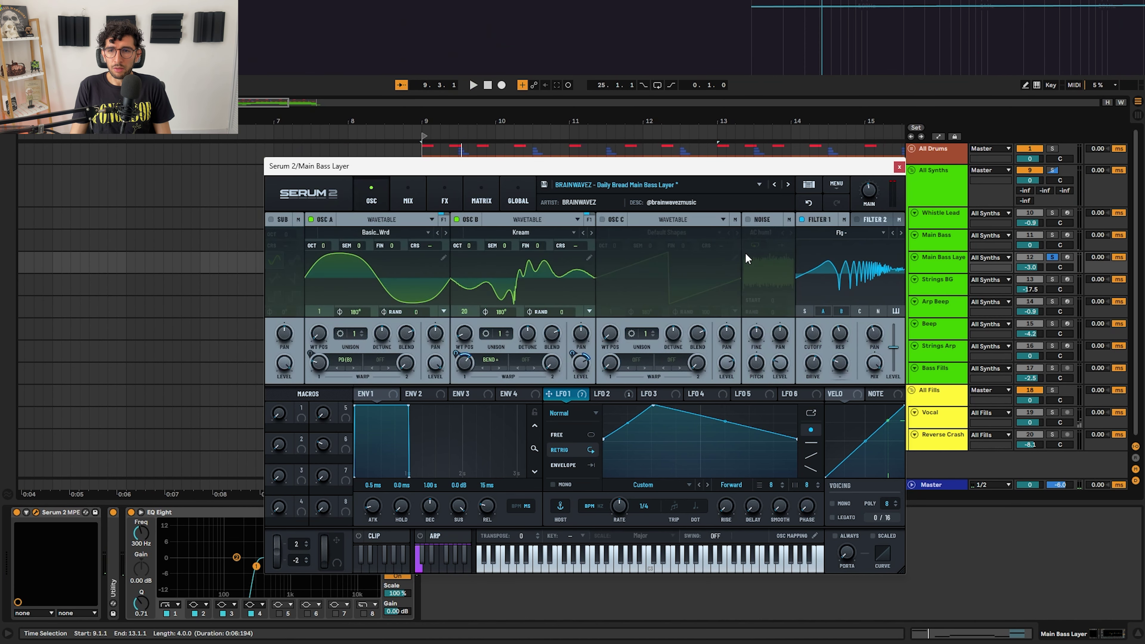
# Step: Close the Main Bass Layer patch, solo the Main Bass together with its layer, and listen to both
pyautogui.click(899, 167)
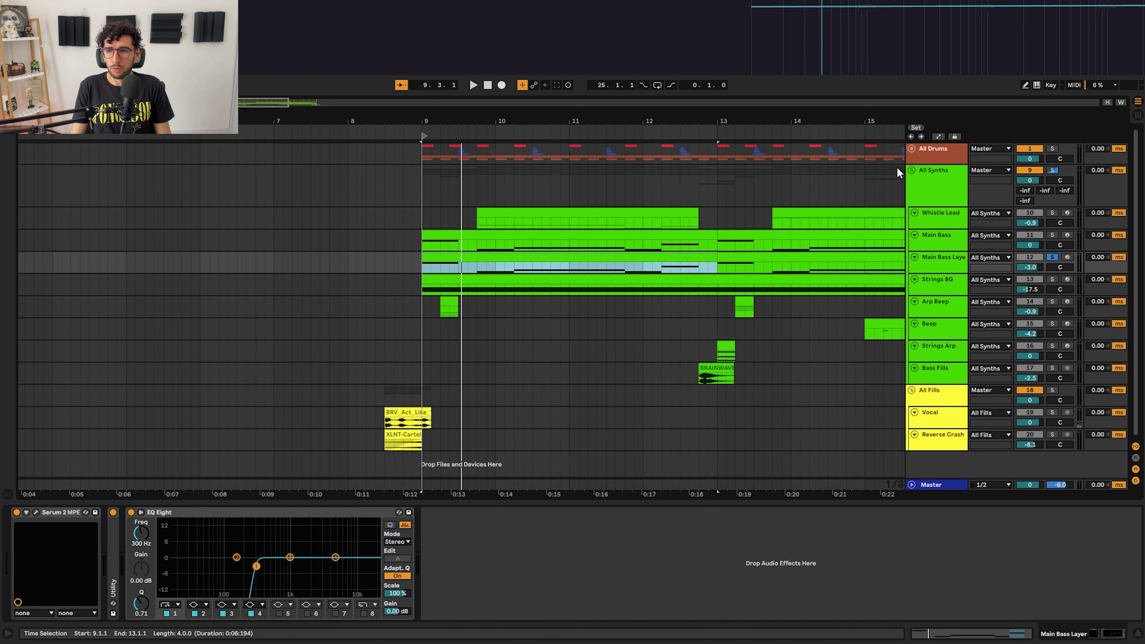
pyautogui.click(916, 231)
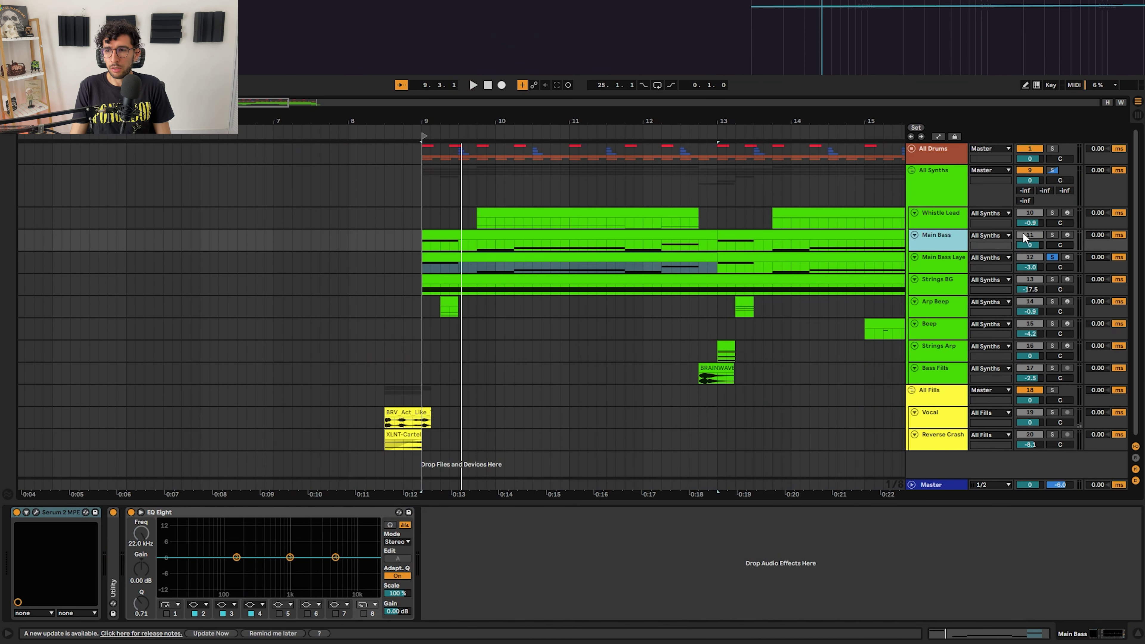
pyautogui.click(1051, 235)
pyautogui.click(473, 85)
pyautogui.click(396, 262)
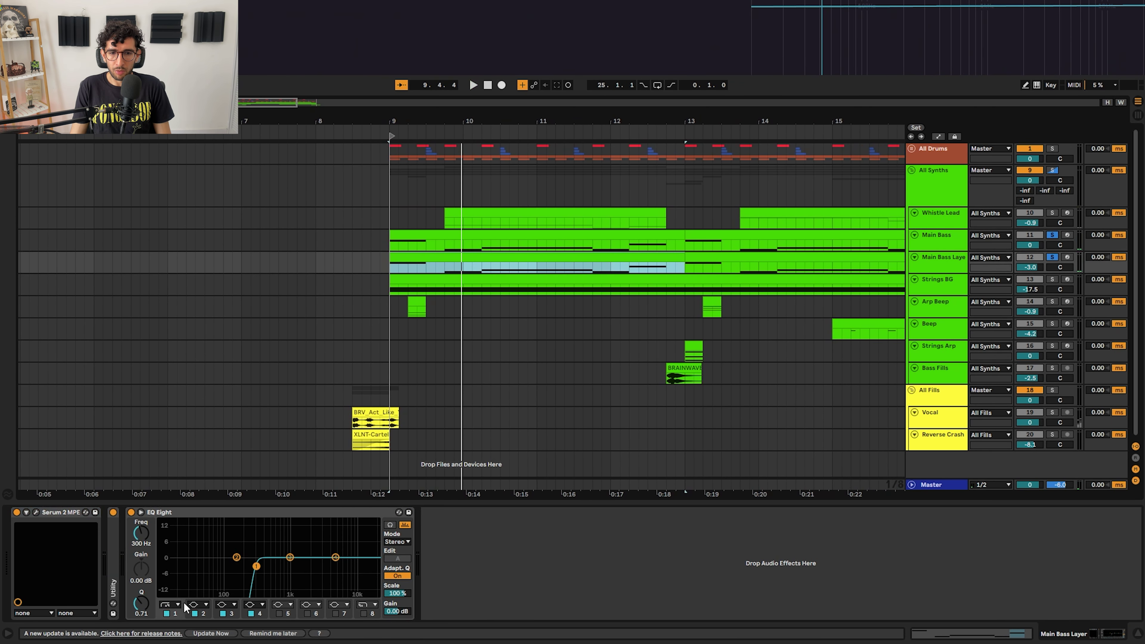
# Step: Listen to the Main Bass Layer with EQ Eight's band 1 low cut disabled, then re-enable the band and compare
pyautogui.click(166, 612)
pyautogui.press('space')
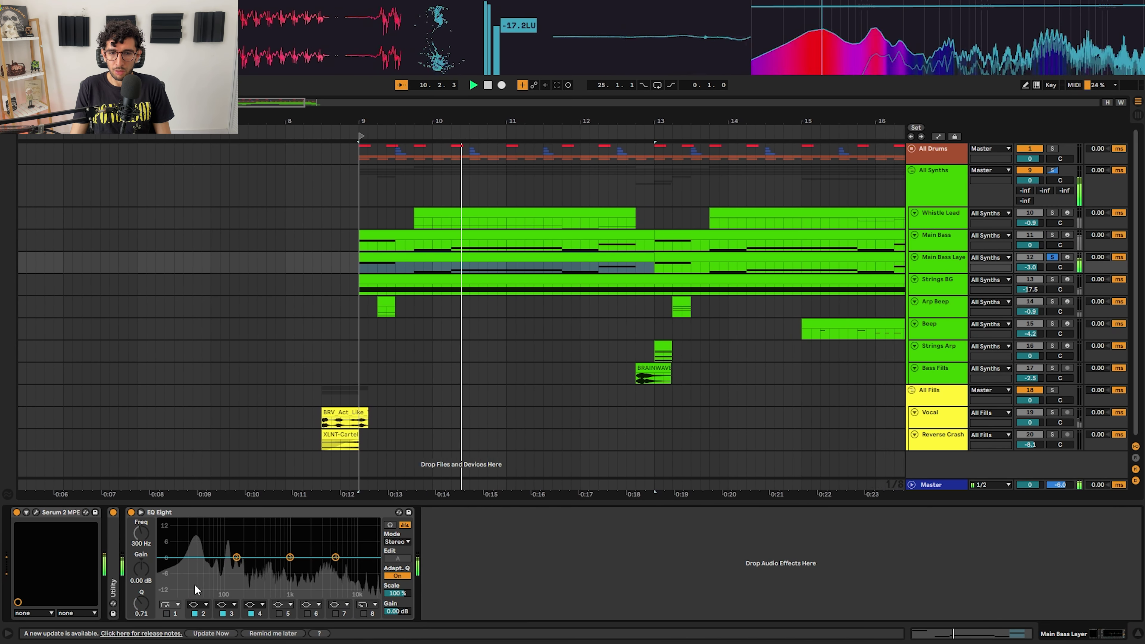
pyautogui.click(165, 613)
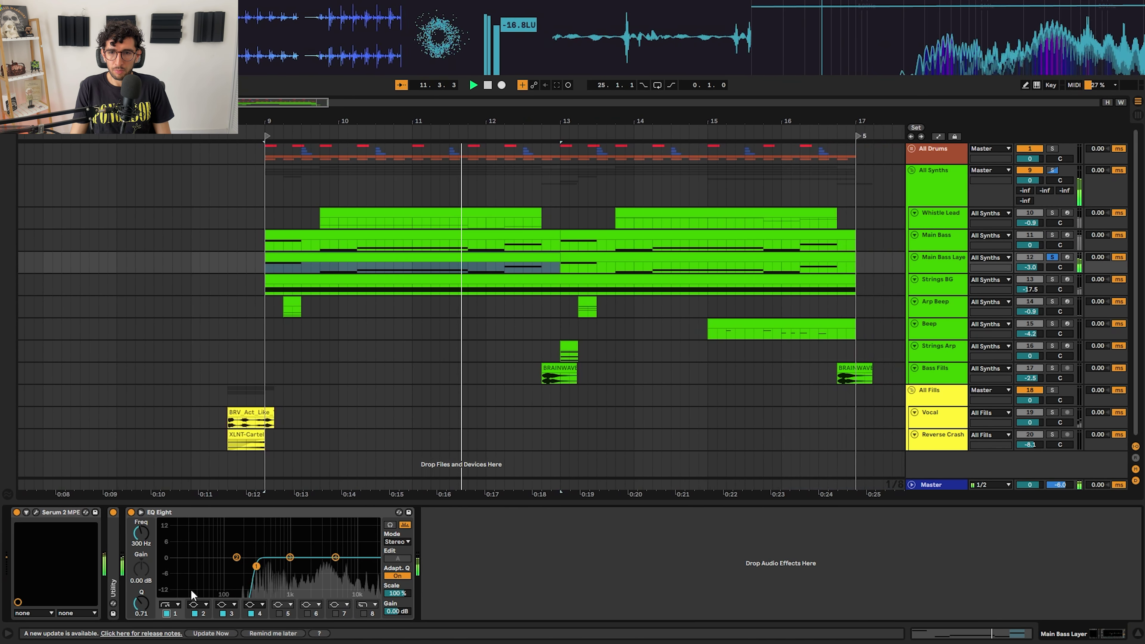
pyautogui.press('space')
# Step: Solo the Whistle Lead, play its first clip, and open the track's Serum 2 patch
pyautogui.moveTo(303, 221); pyautogui.dragTo(524, 221)
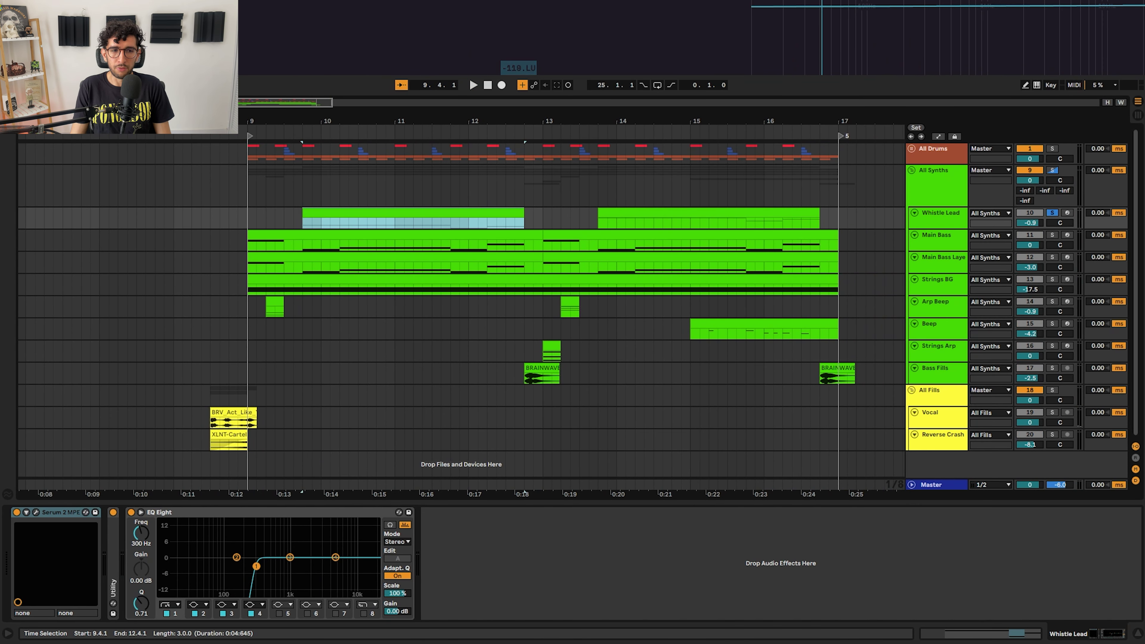
pyautogui.click(470, 79)
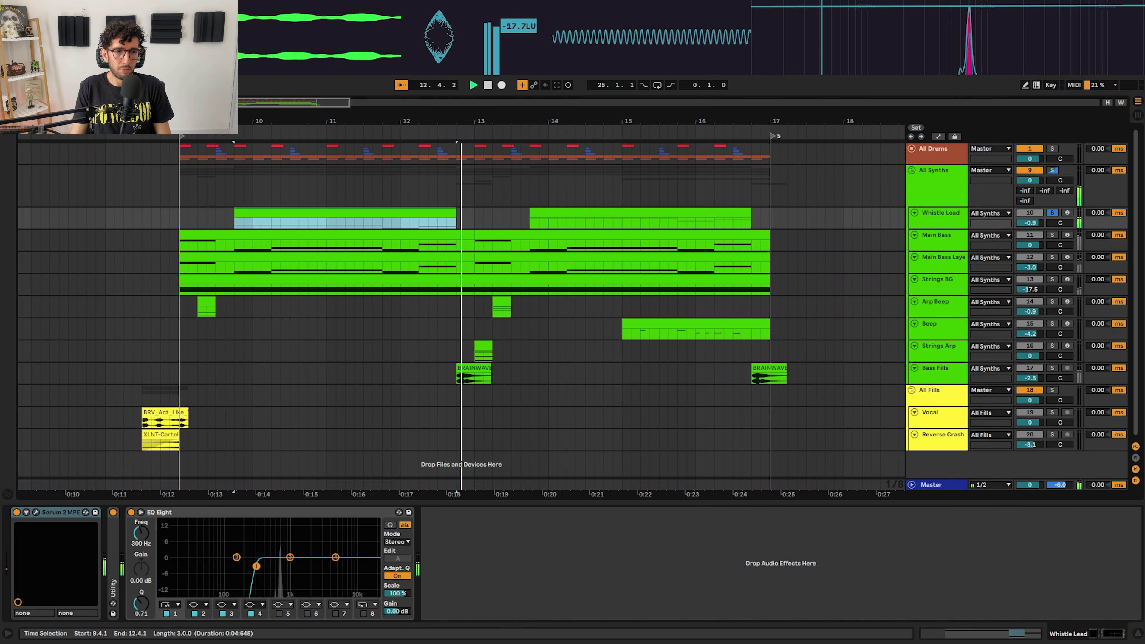
pyautogui.press('space')
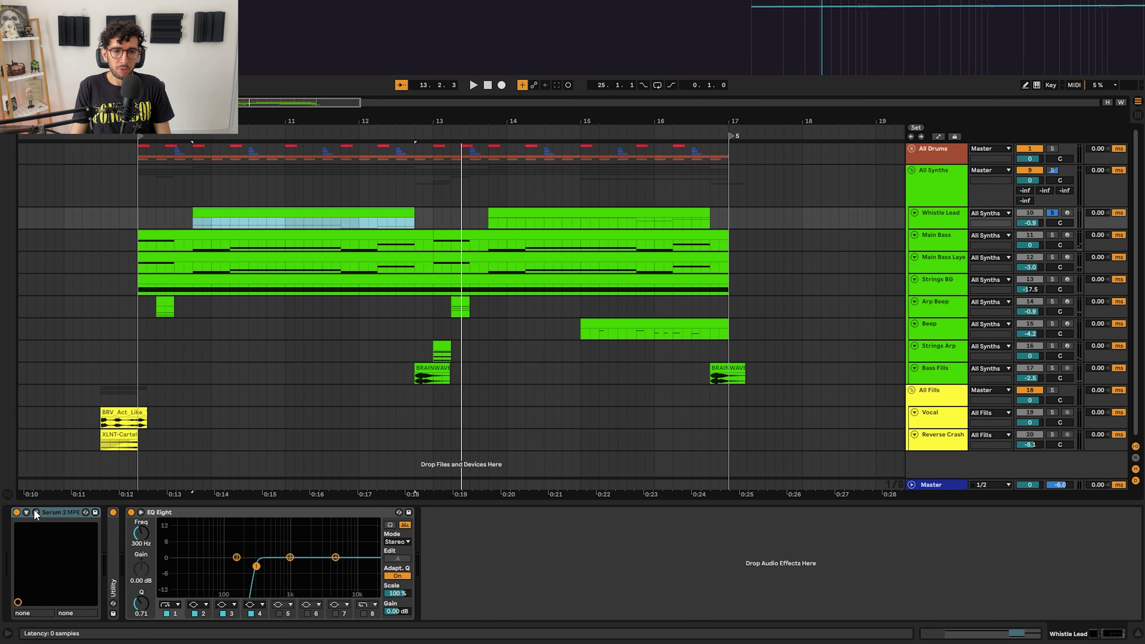
pyautogui.click(35, 512)
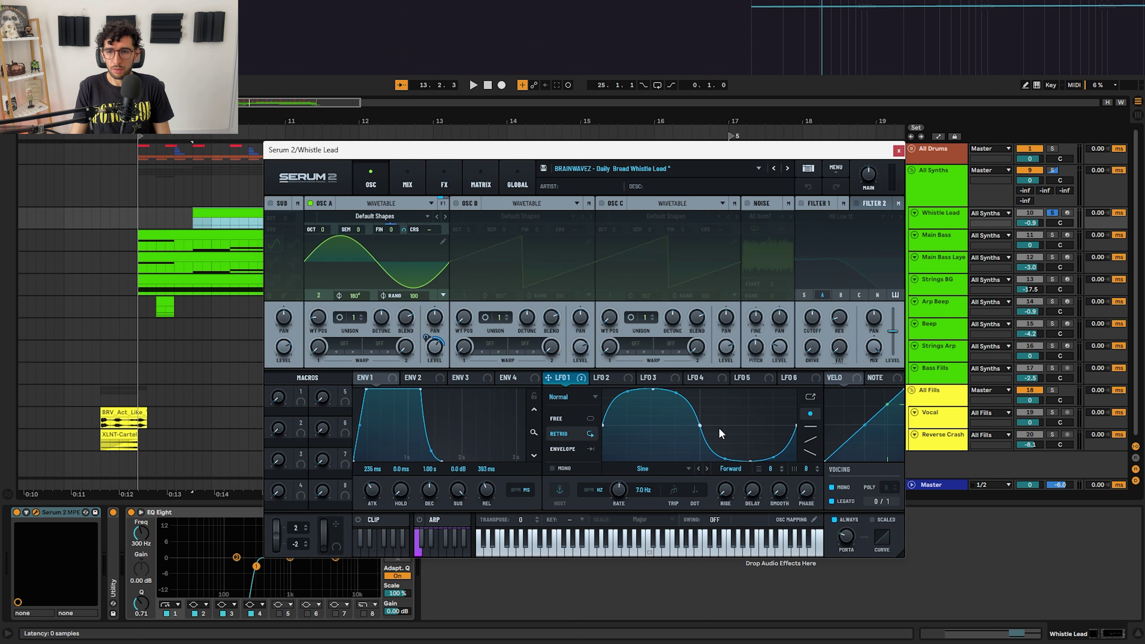
# Step: Set LFO 1's shape to Sine from the Basic shapes, recheck the shape list, and inspect the LFO modulation on oscillator A's level
pyautogui.click(649, 469)
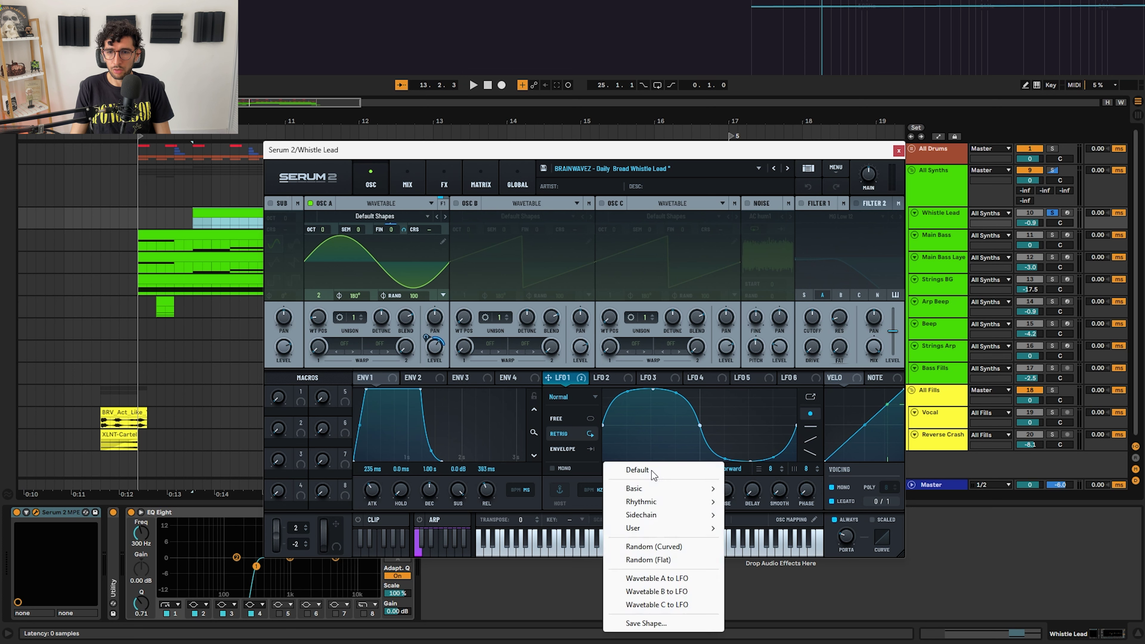
pyautogui.moveTo(663, 488)
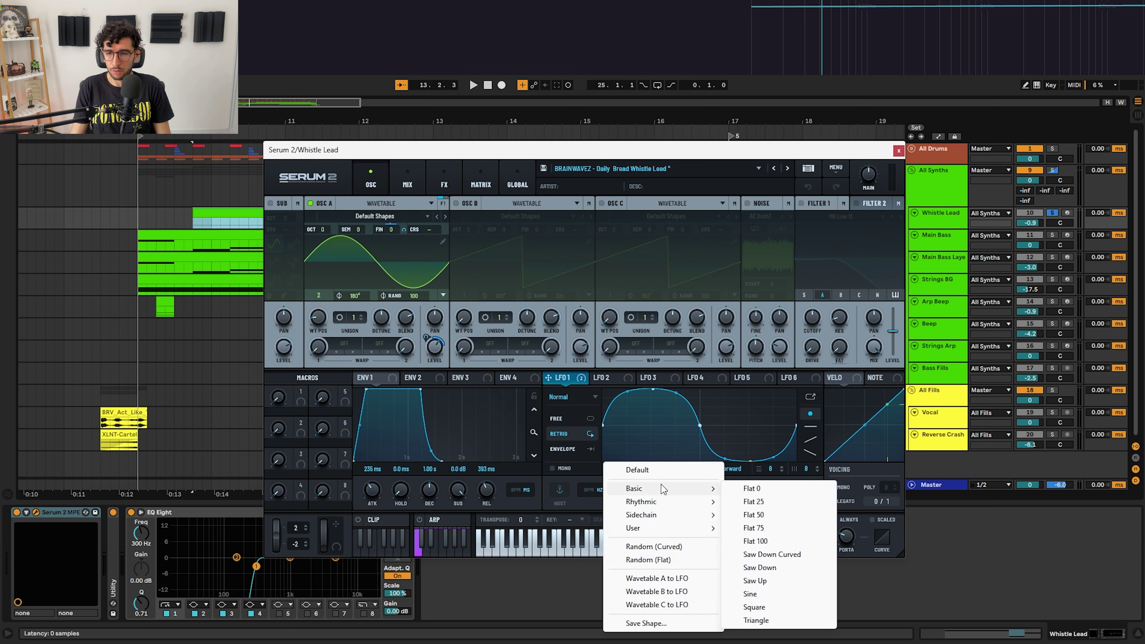
pyautogui.click(750, 593)
pyautogui.click(643, 478)
pyautogui.click(581, 480)
pyautogui.click(629, 471)
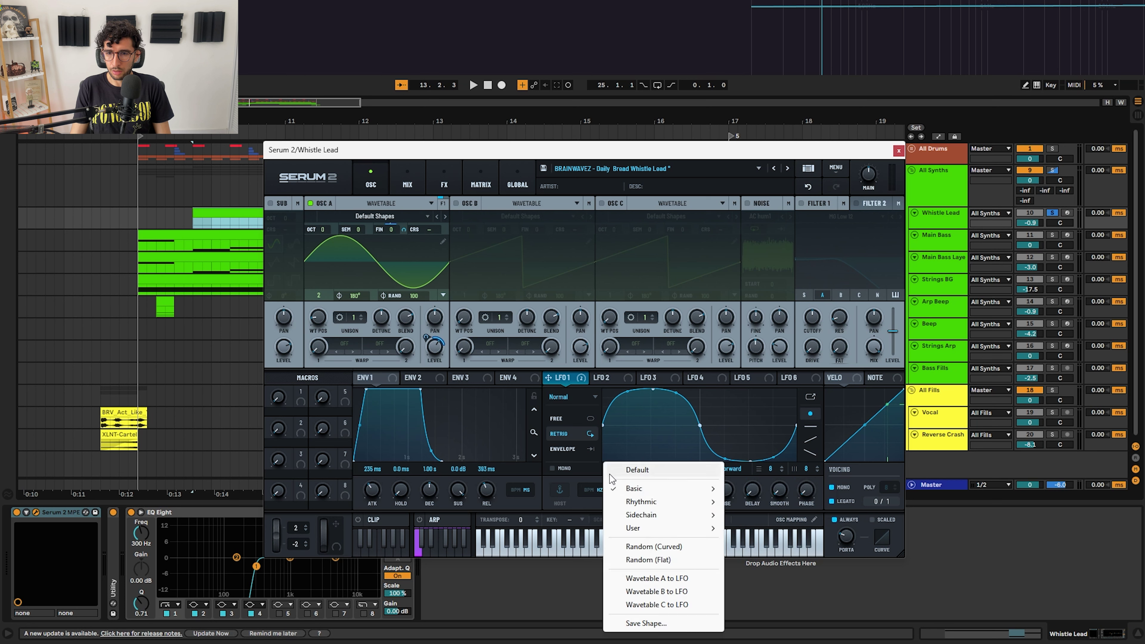
pyautogui.moveTo(661, 518)
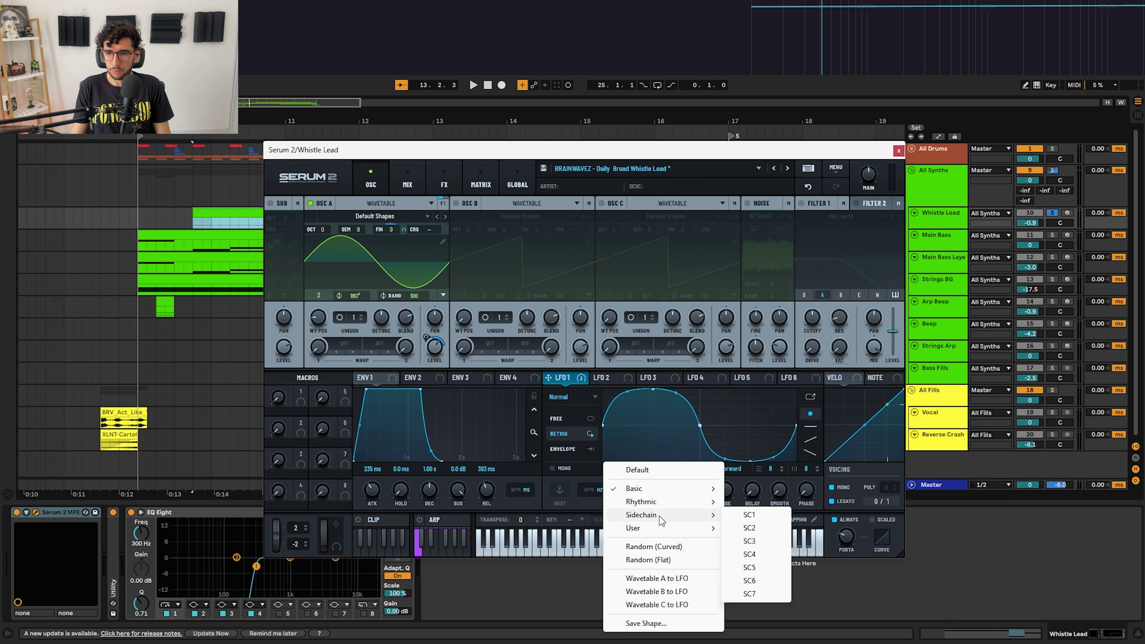
pyautogui.moveTo(667, 488)
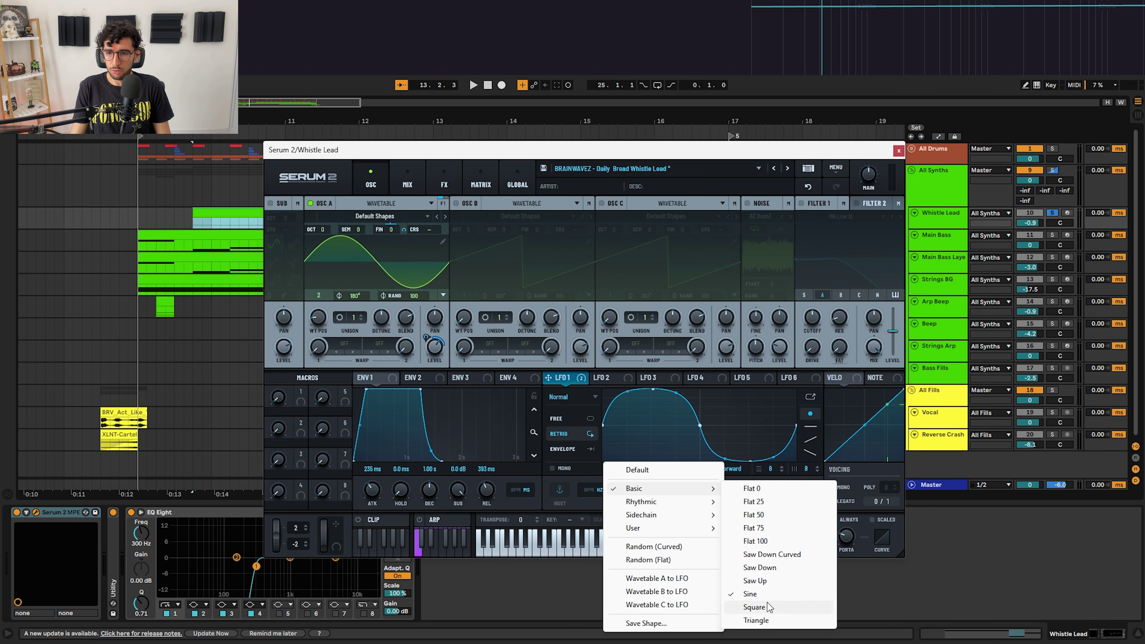
pyautogui.click(567, 378)
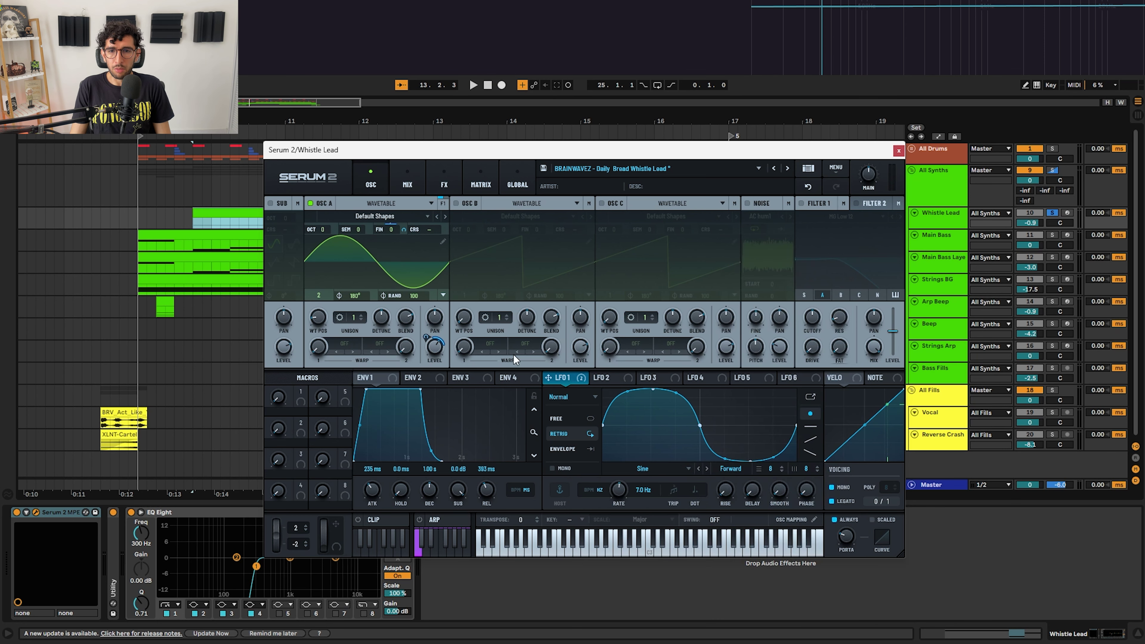
pyautogui.moveTo(425, 338); pyautogui.dragTo(426, 339)
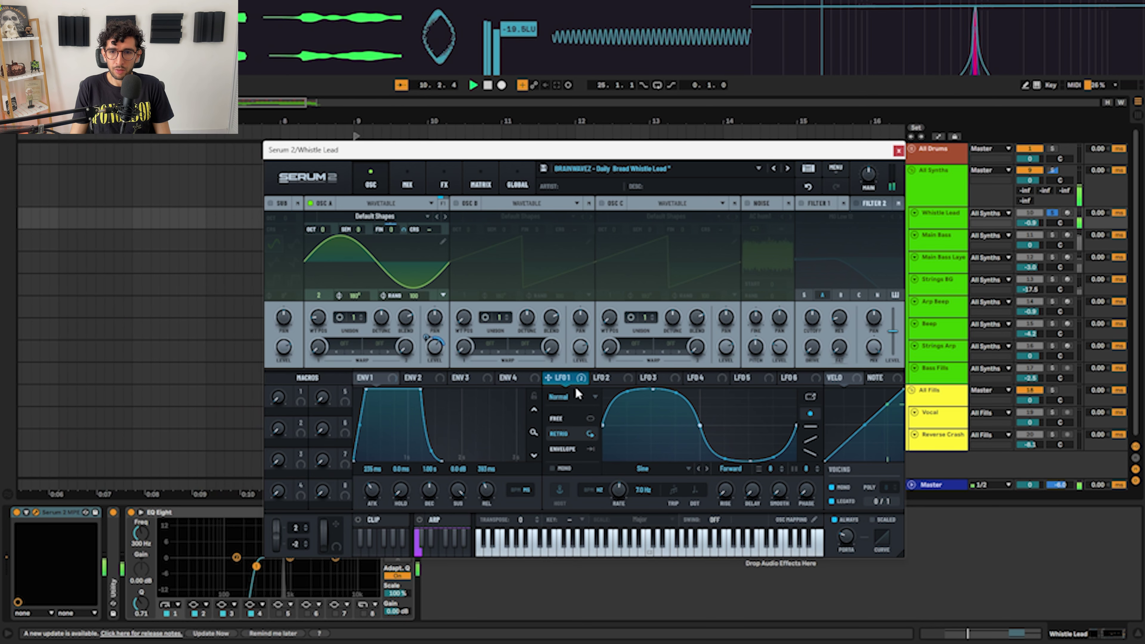
# Step: Bypass LFO 1's modulations and listen to the Whistle Lead, then re-enable them and listen again
pyautogui.rightClick(579, 378)
pyautogui.click(595, 395)
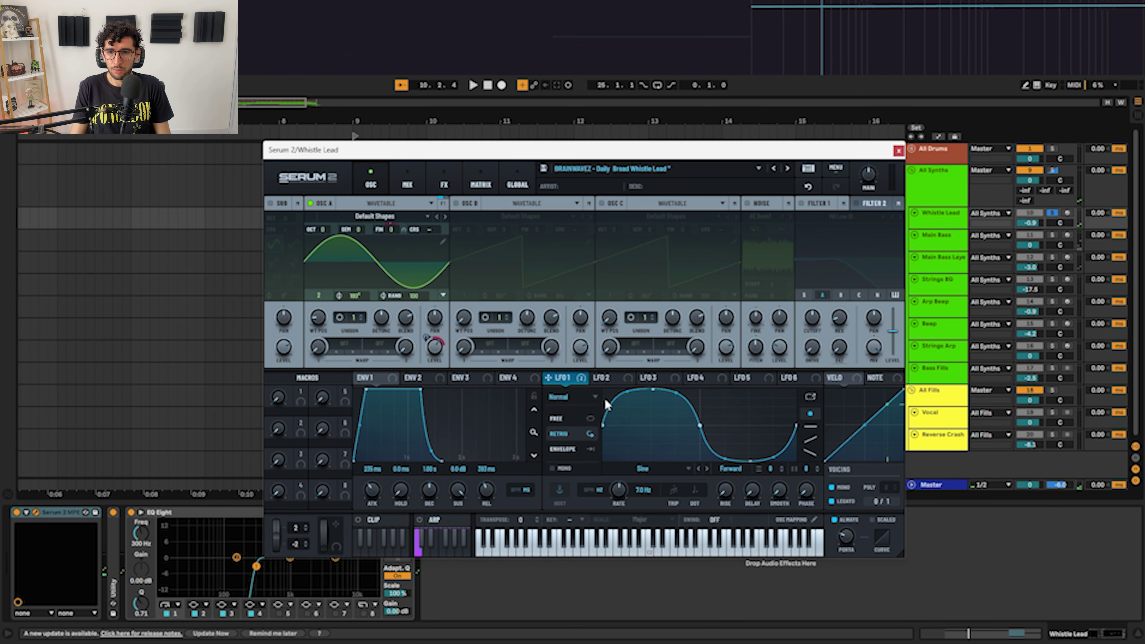
pyautogui.rightClick(579, 380)
pyautogui.press('space')
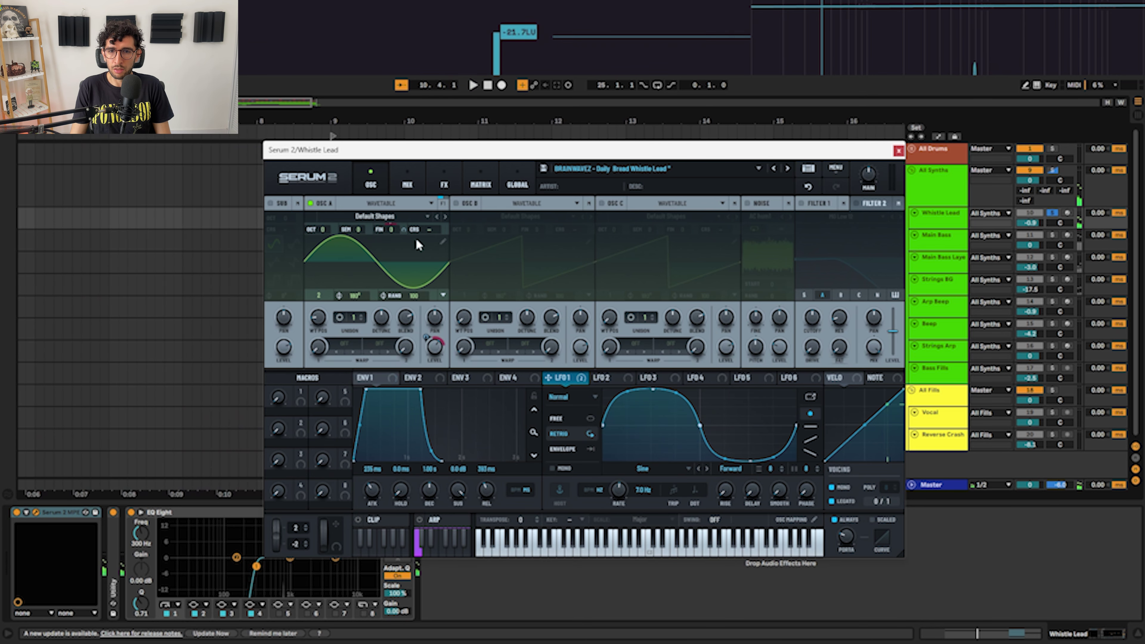
pyautogui.rightClick(572, 382)
pyautogui.click(613, 412)
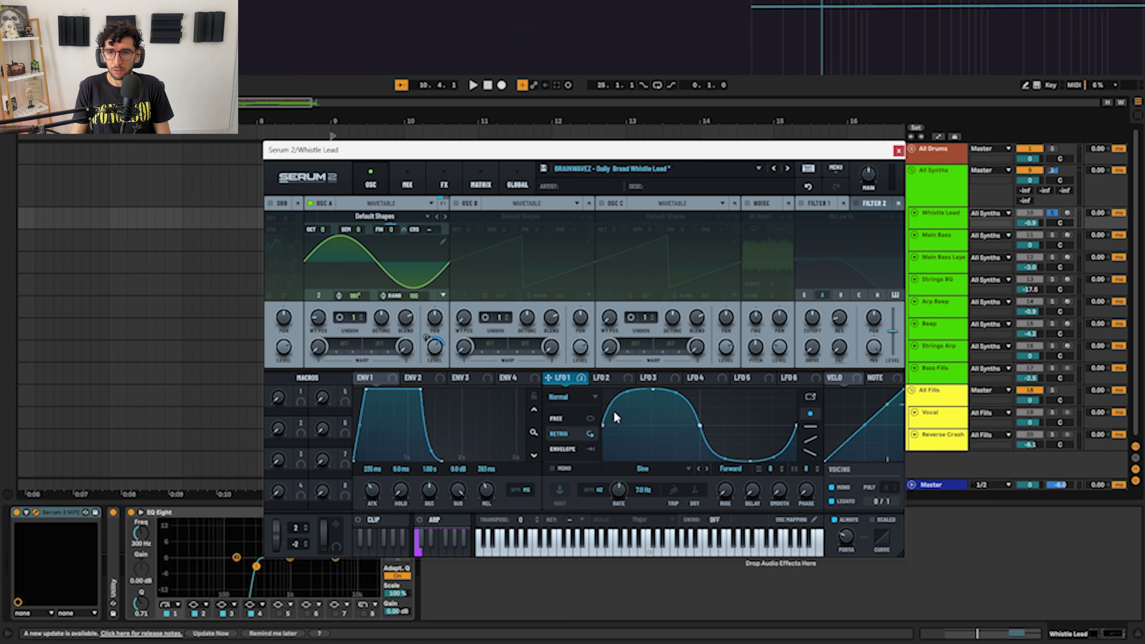
pyautogui.press('space')
pyautogui.press('space')
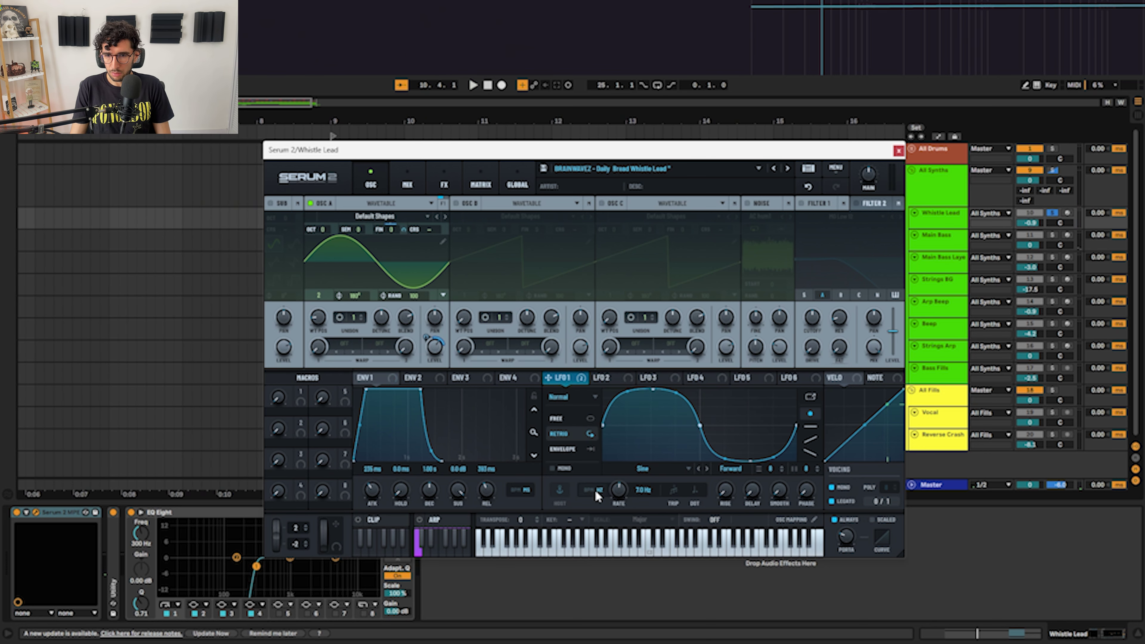
# Step: Listen to the Whistle Lead at LFO 1's current rate and review its Reverb and Hyper/Dimension effects
pyautogui.press('space')
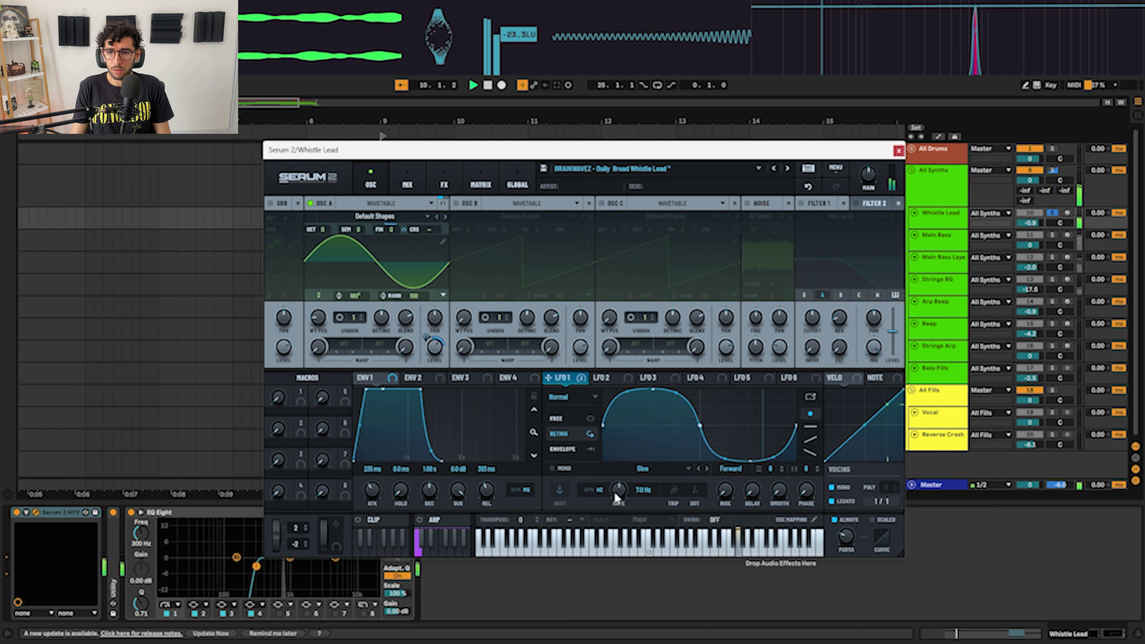
pyautogui.press('space')
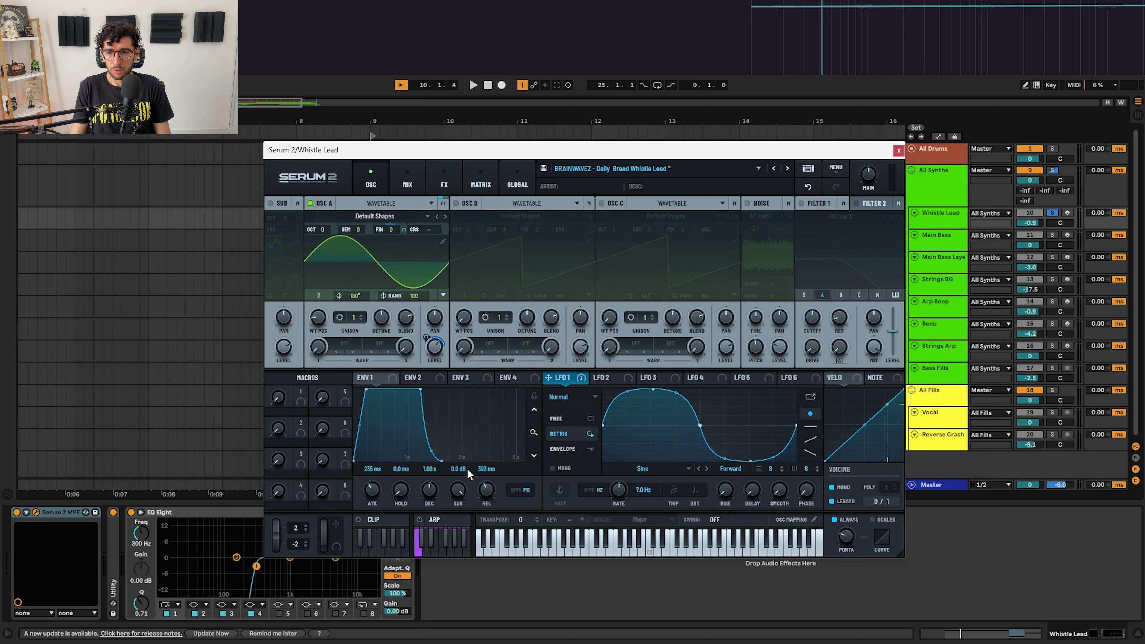
pyautogui.click(443, 182)
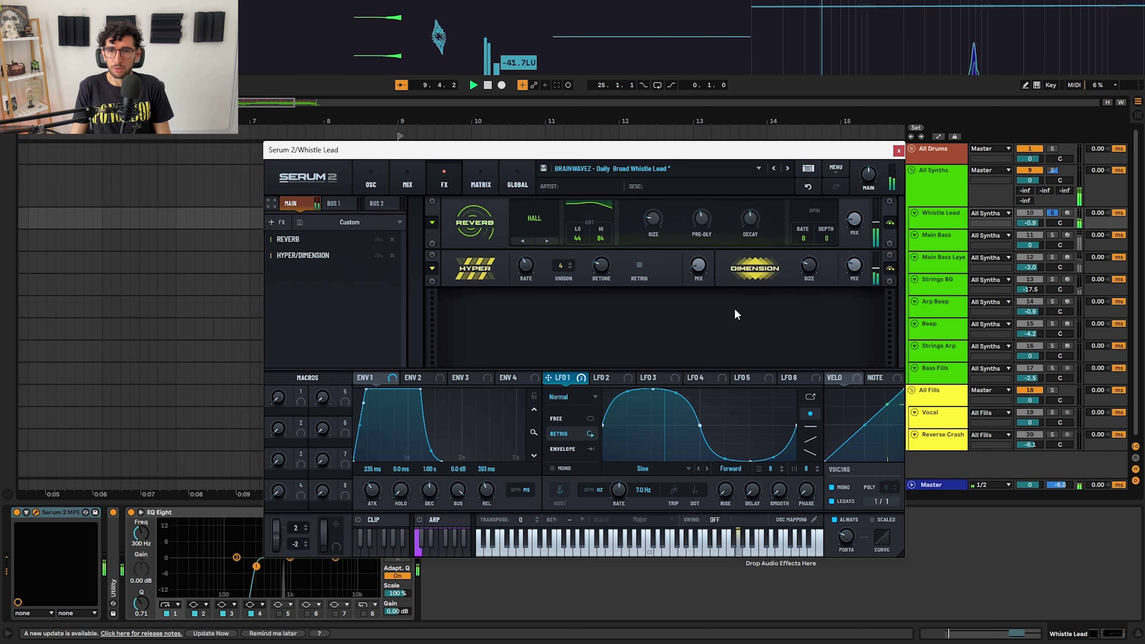
# Step: Raise the amount of LFO 1's modulation of A Fine in the modulation matrix while the Whistle Lead plays
pyautogui.click(480, 183)
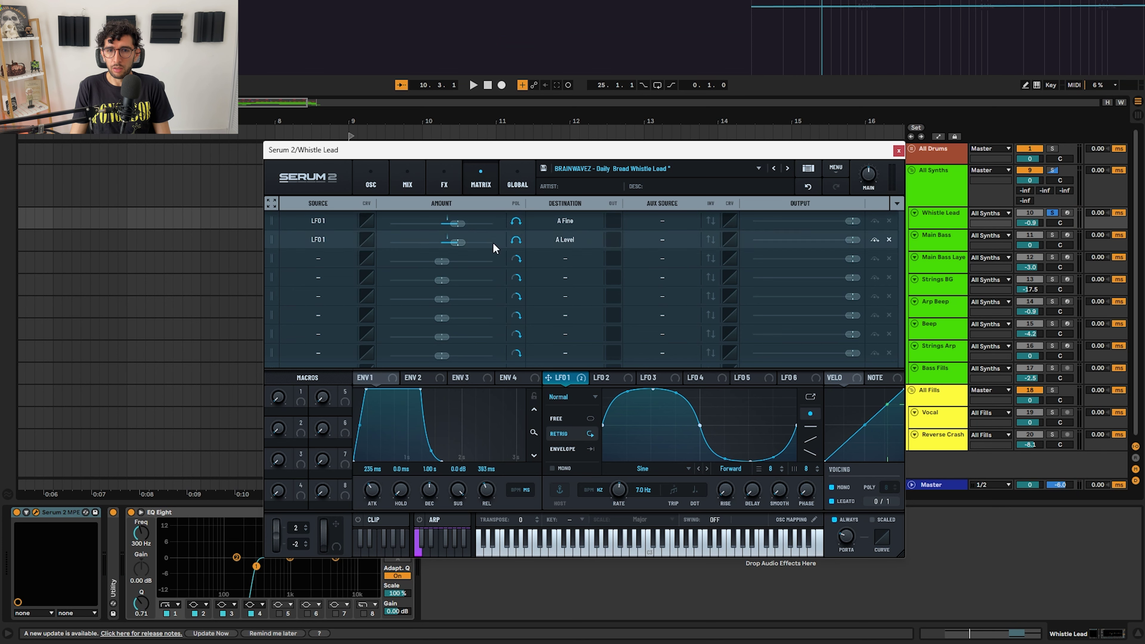
pyautogui.press('space')
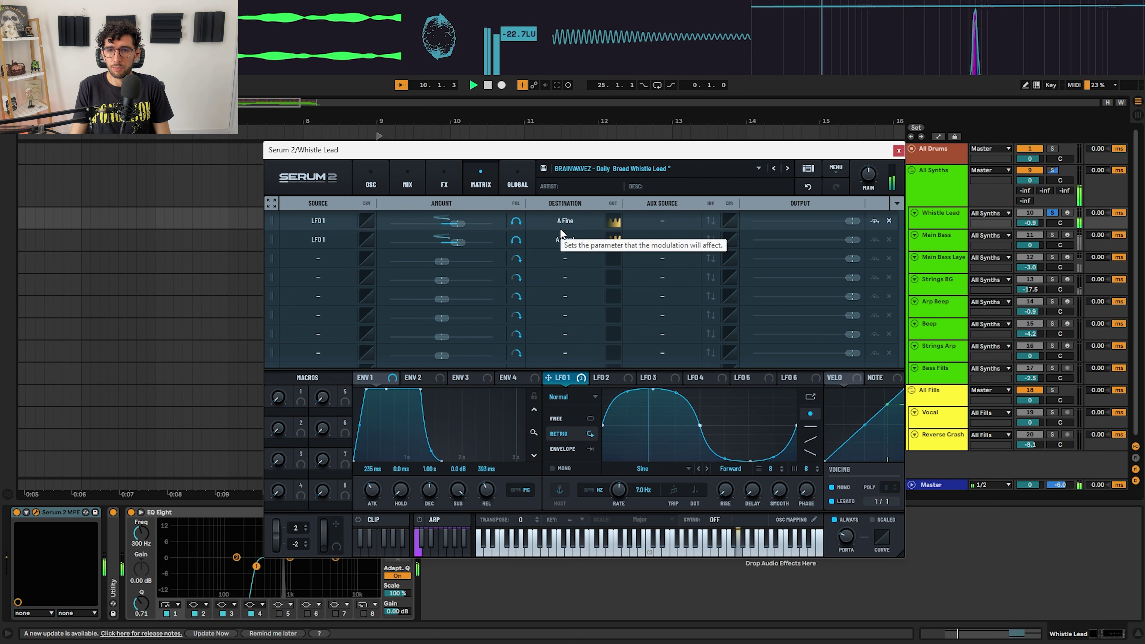
pyautogui.moveTo(457, 222); pyautogui.dragTo(480, 222)
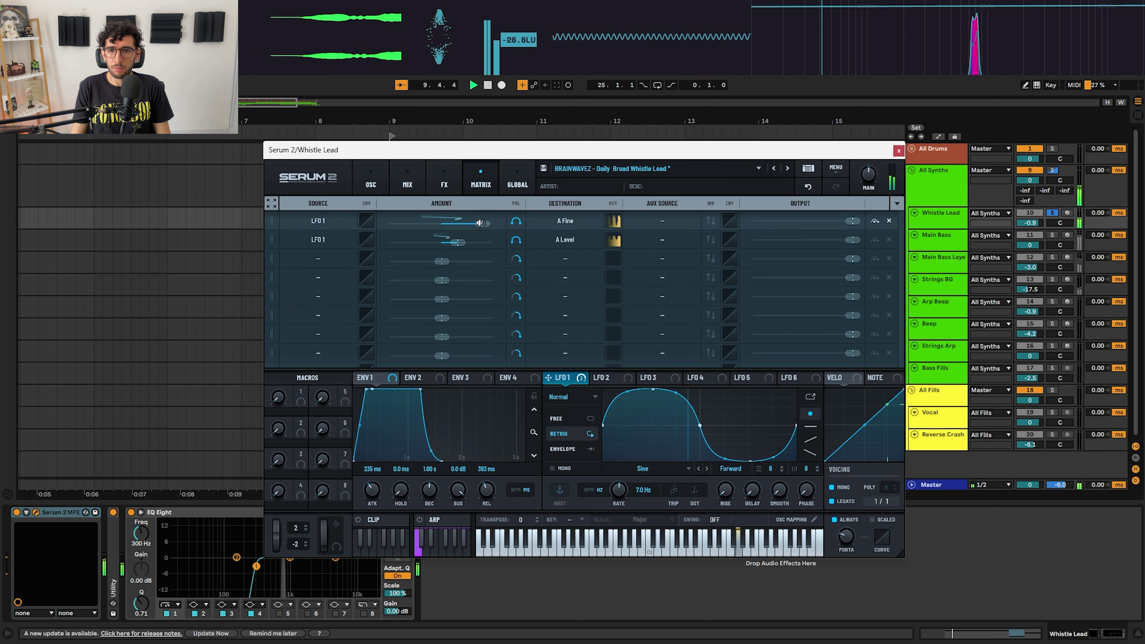
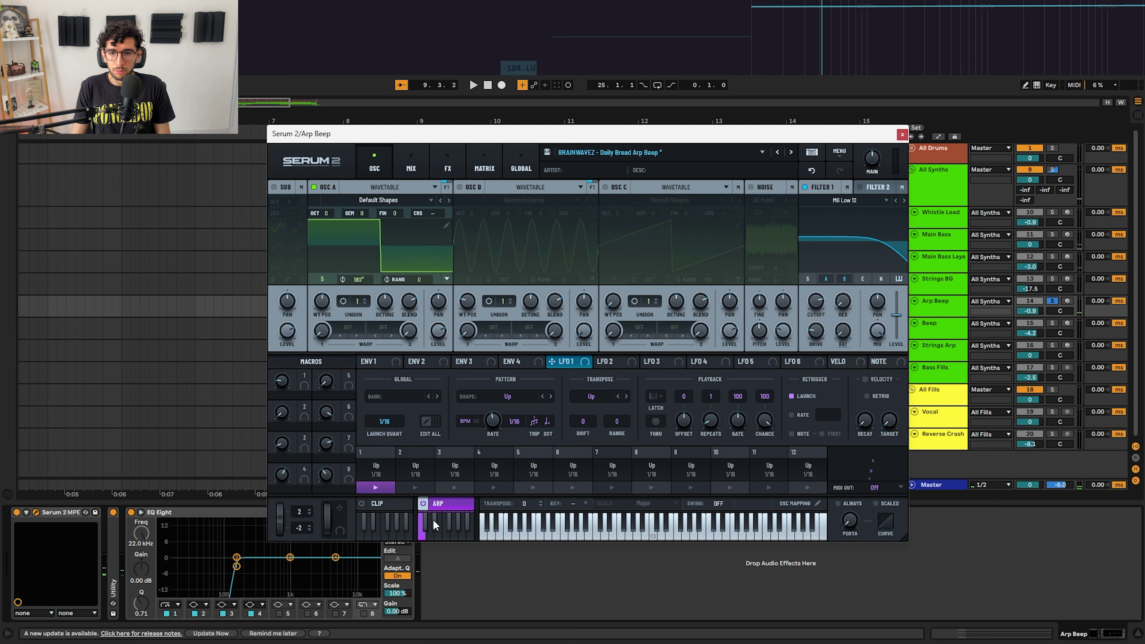
# Step: Leave the Arp Beep's arpeggiator view, listen to the patch with filter 1 off, and re-enable filter 1
pyautogui.click(440, 503)
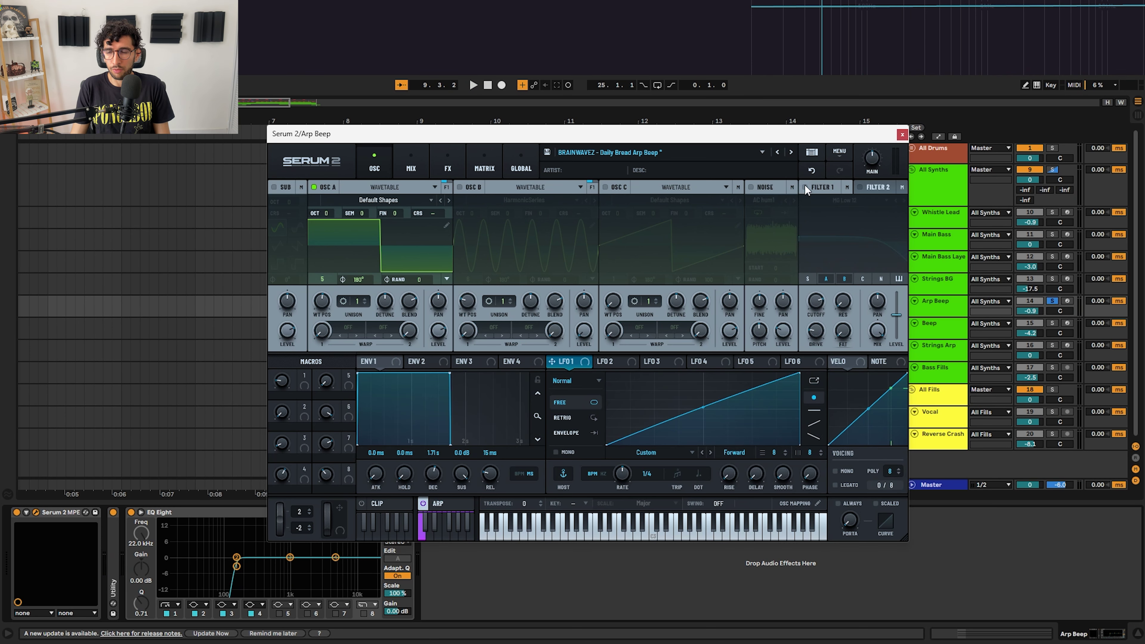
pyautogui.press('space')
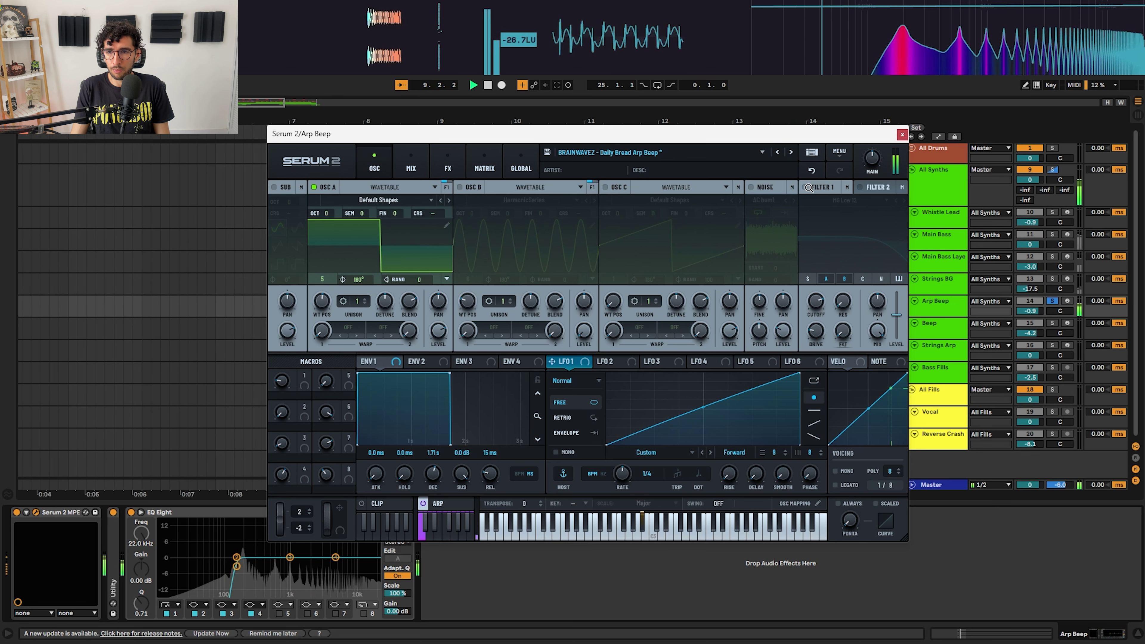
pyautogui.click(804, 187)
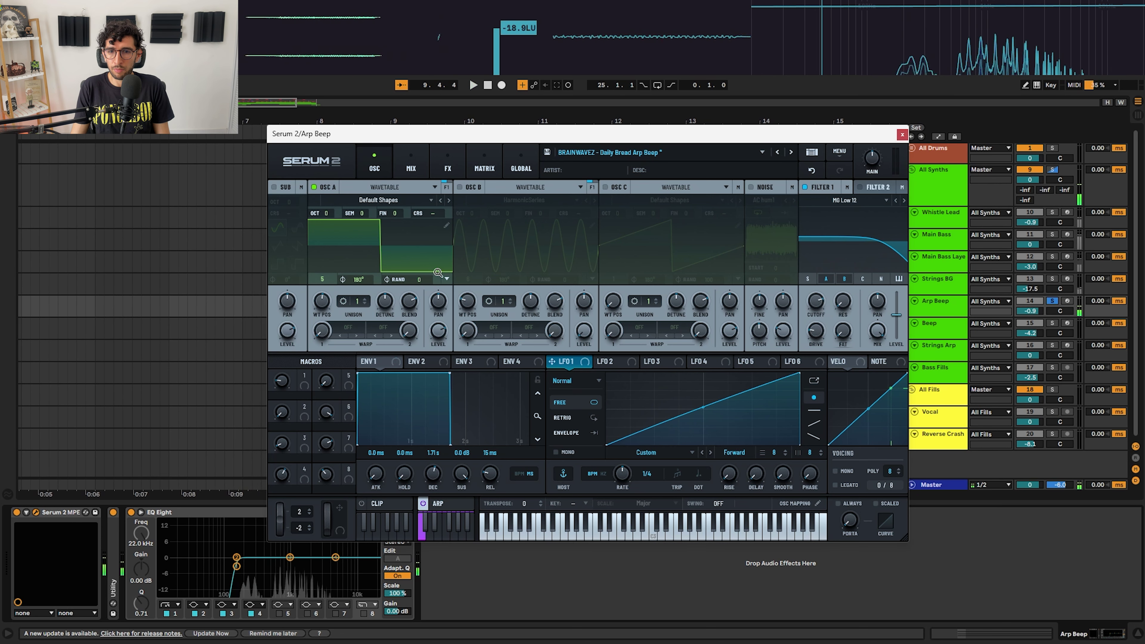
# Step: Re-enable the Compressor, Reverb and Delay in the Arp Beep's main effects chain, listening as they become active
pyautogui.click(437, 154)
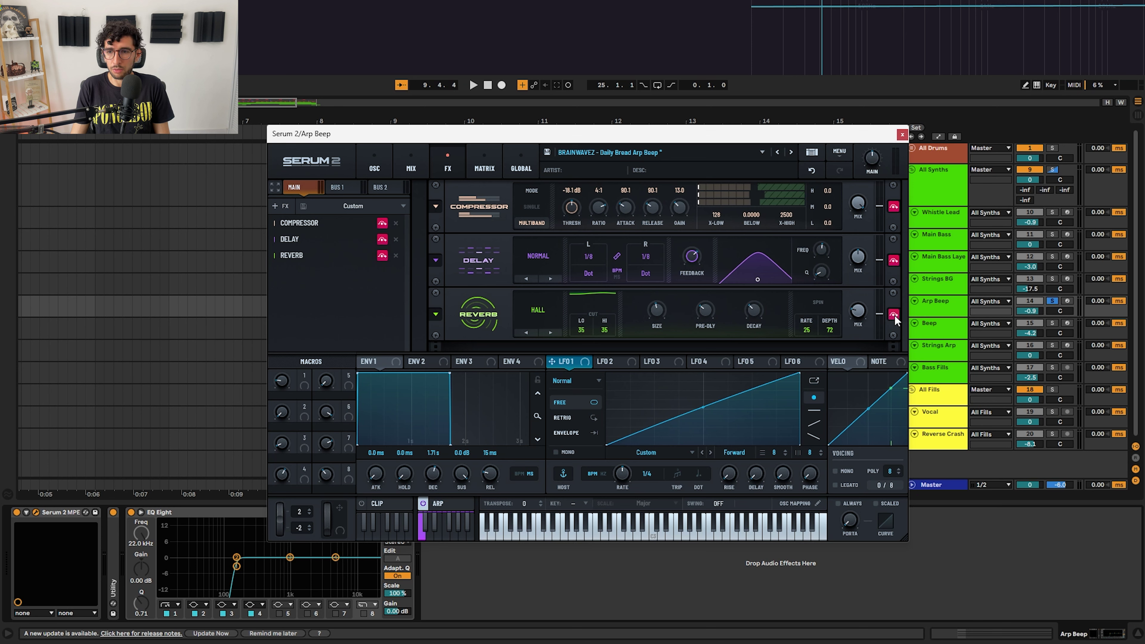
pyautogui.press('space')
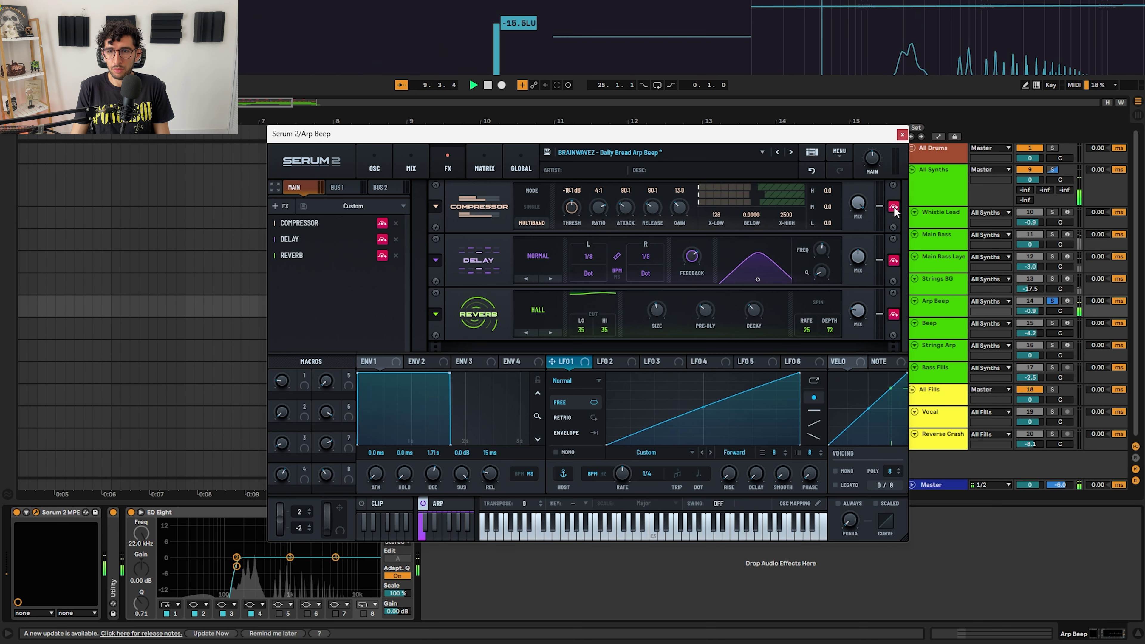
pyautogui.click(893, 207)
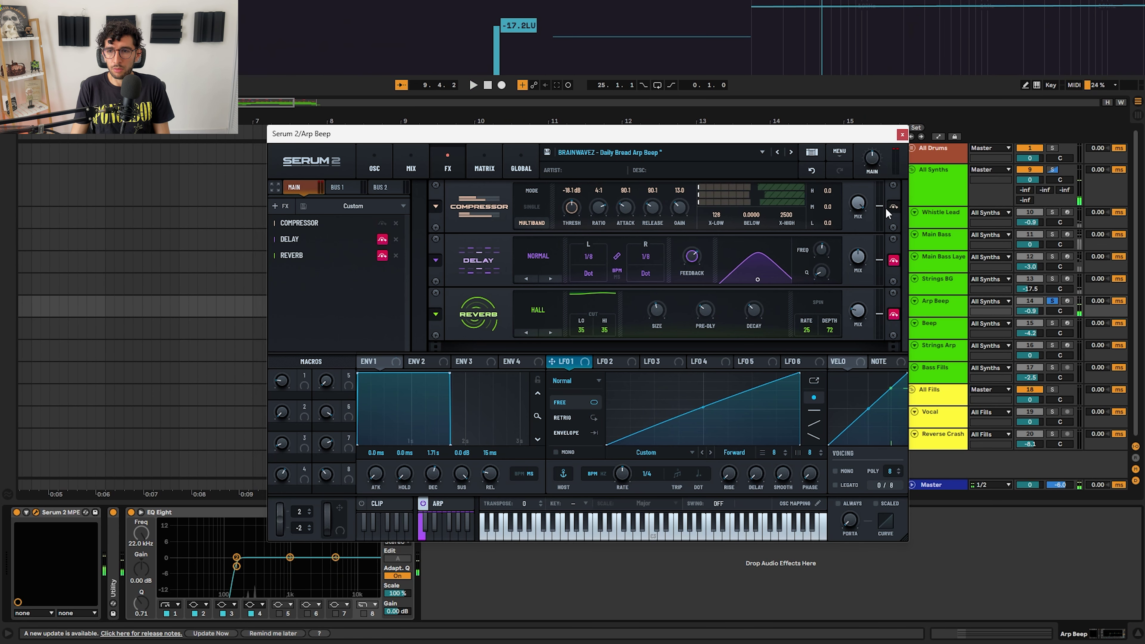
pyautogui.click(893, 314)
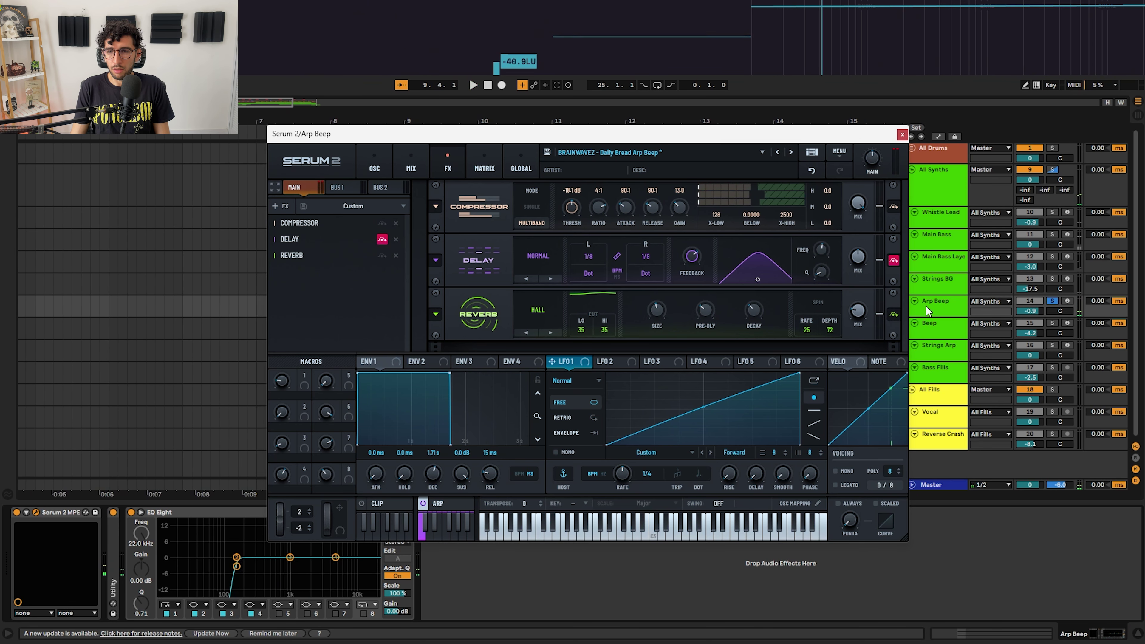
pyautogui.click(898, 261)
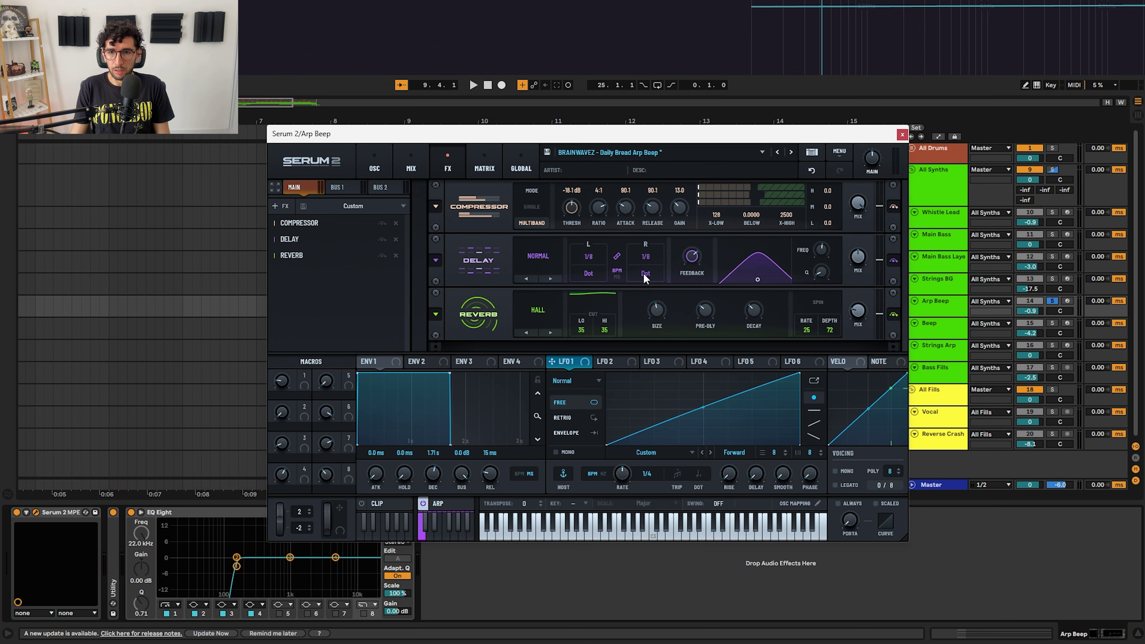
# Step: Listen to the Arp Beep with its effects active, return to its oscillator view and close the synth window
pyautogui.press('space')
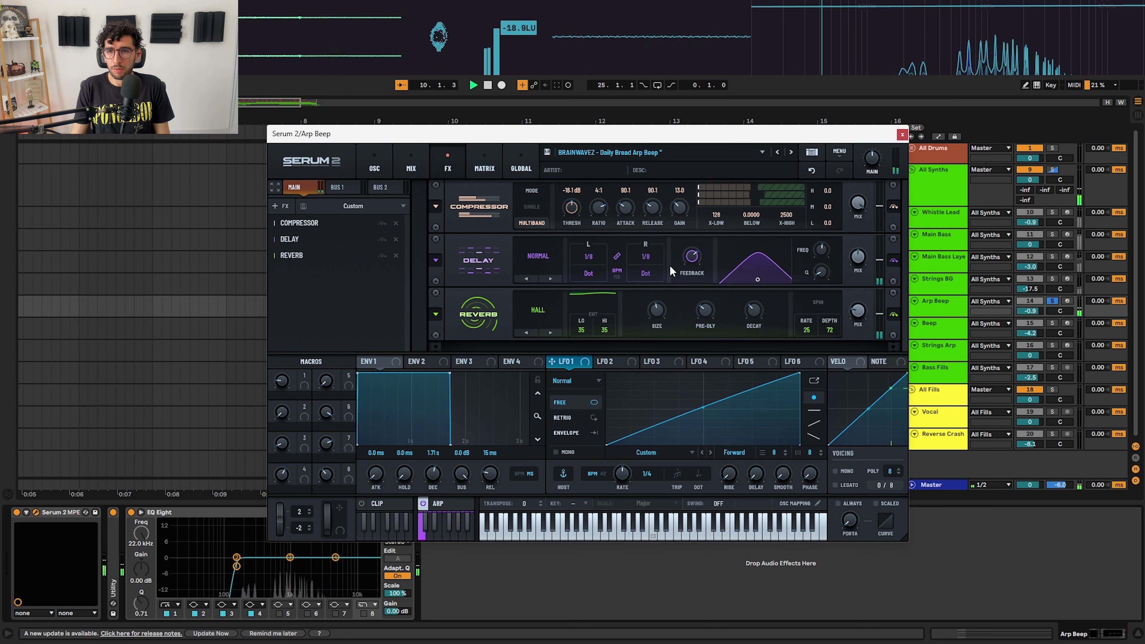
pyautogui.click(375, 167)
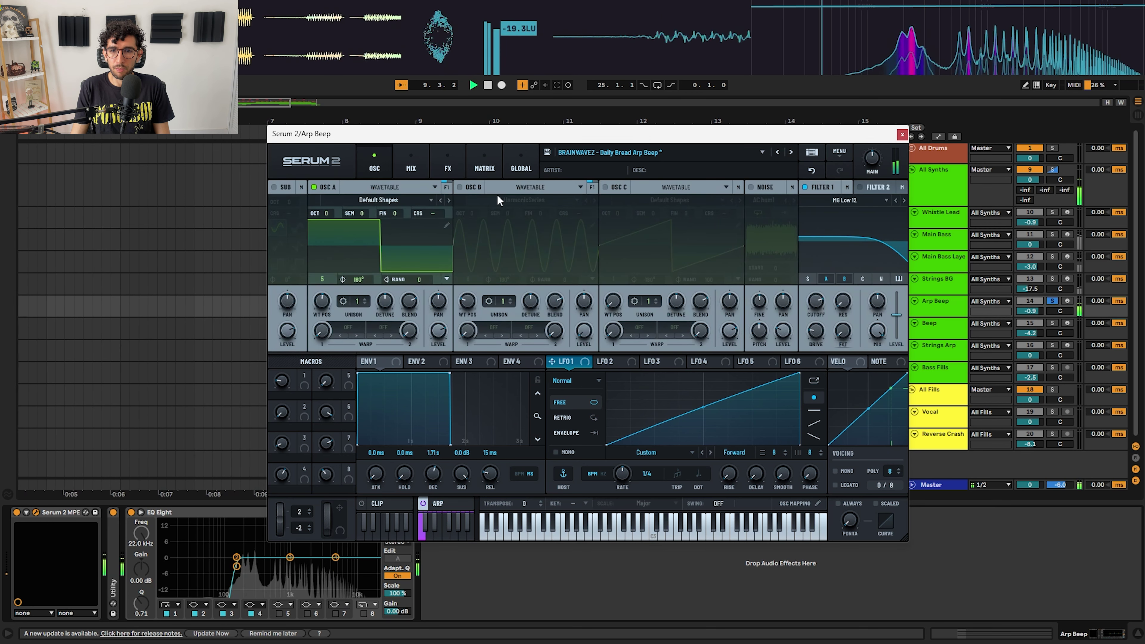
pyautogui.press('space')
pyautogui.click(901, 135)
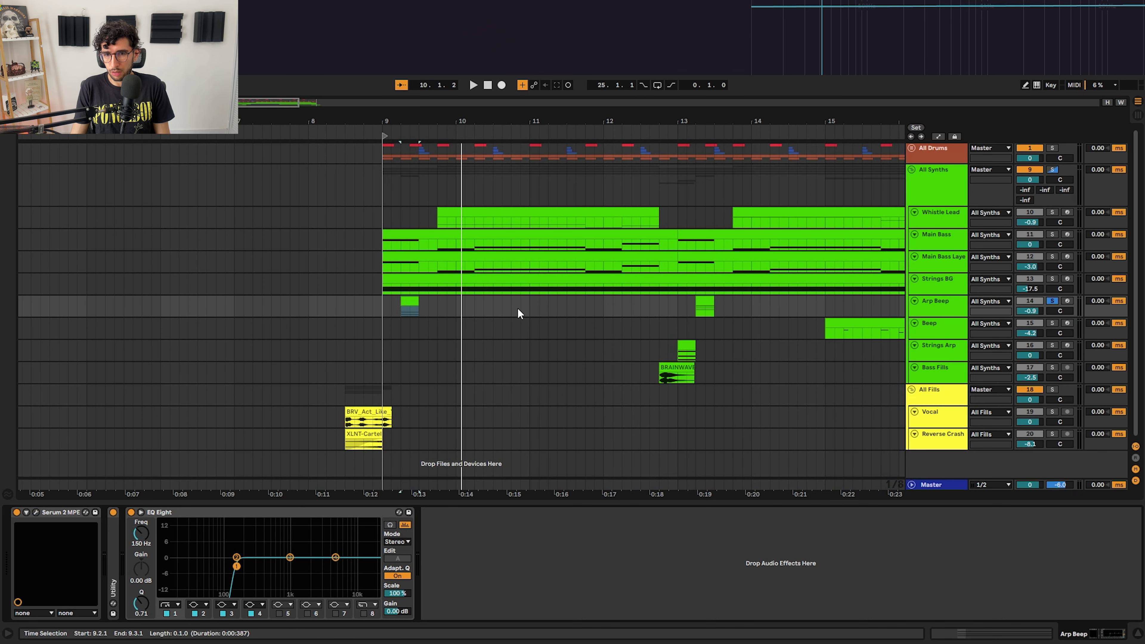
# Step: Select the second Arp Beep clip, around bar 13, listen to it and show the track's devices
pyautogui.scroll(-3, 519, 309)
pyautogui.doubleClick(424, 304)
pyautogui.press('space')
pyautogui.hotkey('shift', 'Tab')
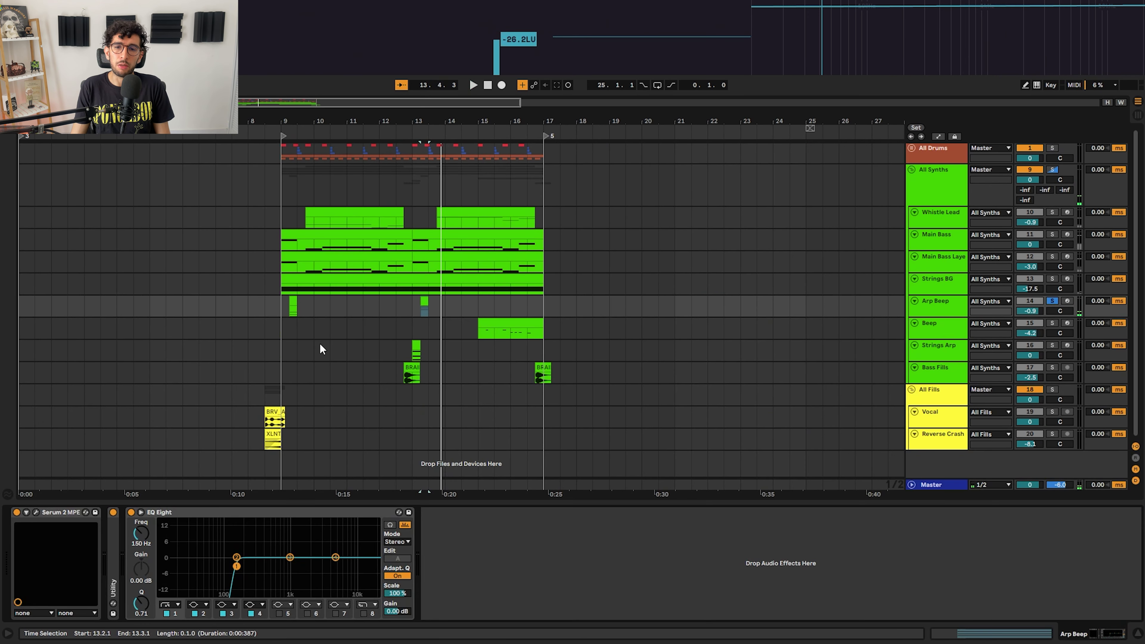
# Step: Select the Beep clip that starts at bar 15 and open the track's Serum 2 instance
pyautogui.scroll(3, 354, 315)
pyautogui.click(354, 315)
pyautogui.click(723, 316)
pyautogui.click(723, 319)
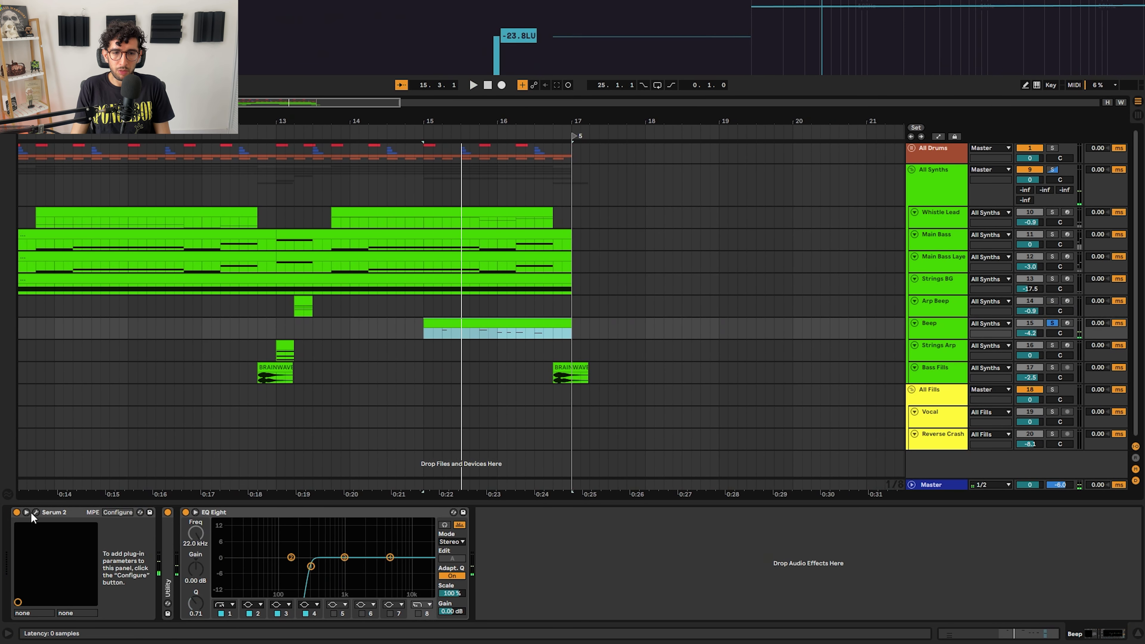
pyautogui.click(35, 512)
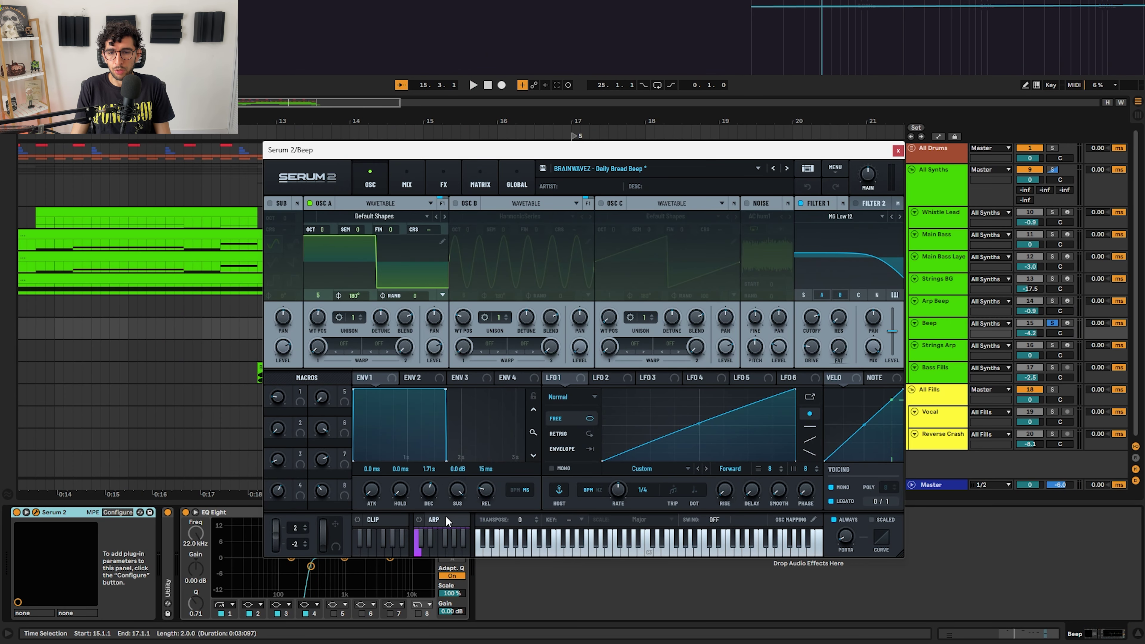
# Step: Listen to the Beep patch while reviewing its Compressor, Delay and Reverb, and return to the oscillator view
pyautogui.press('space')
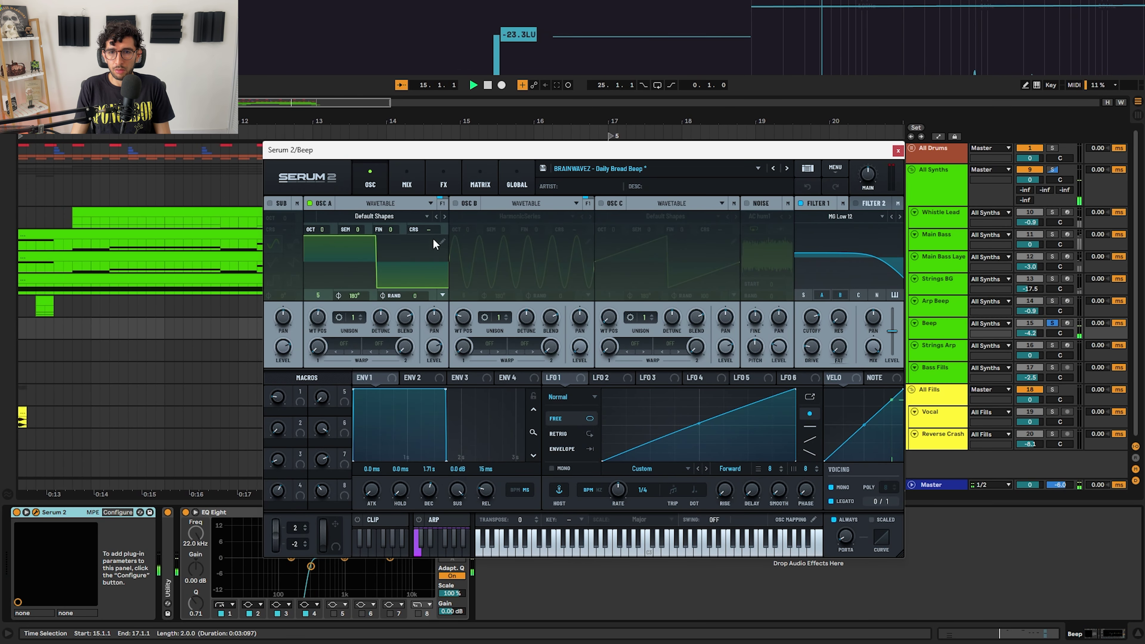
pyautogui.click(431, 185)
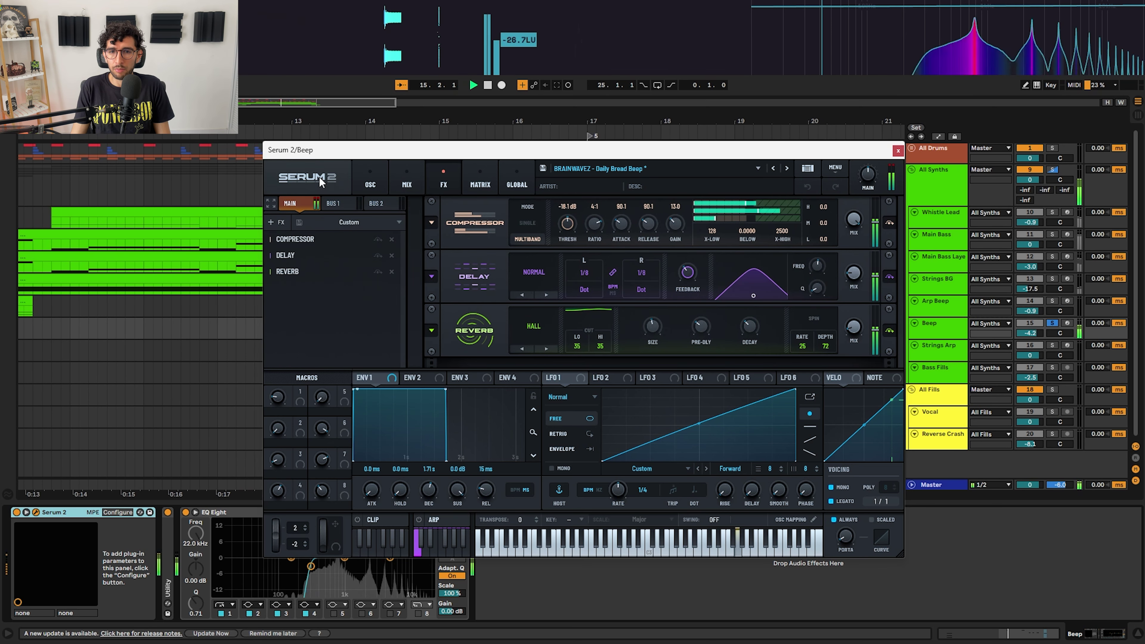
pyautogui.click(370, 180)
pyautogui.press('space')
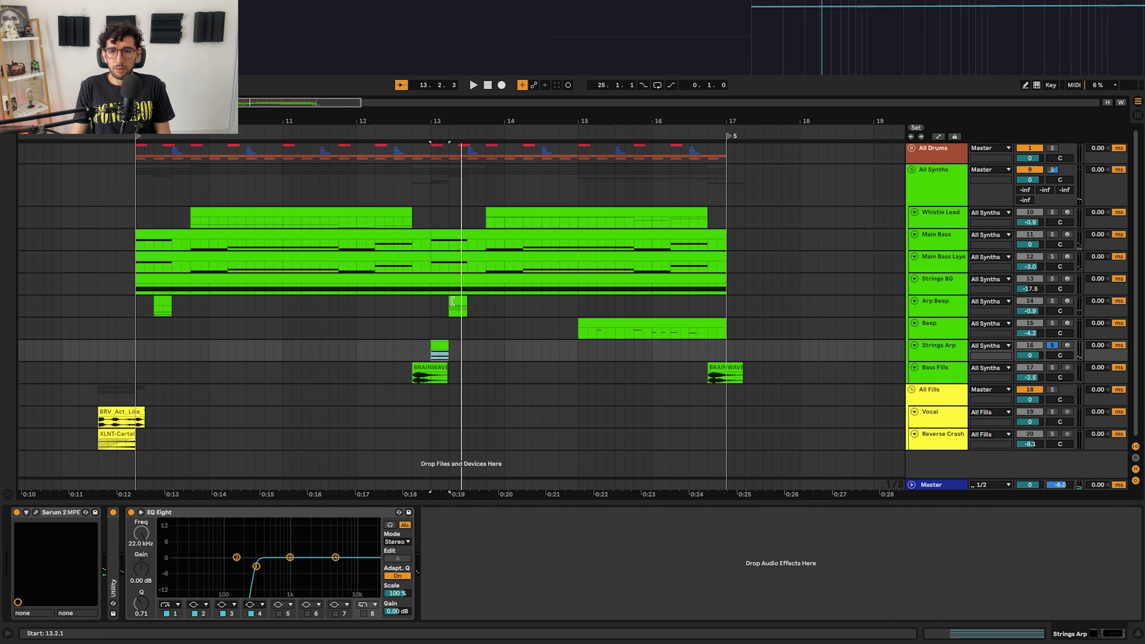
# Step: Select the Strings Arp clip at bar 13, open the track's Serum 2 instance and play the patch
pyautogui.doubleClick(445, 345)
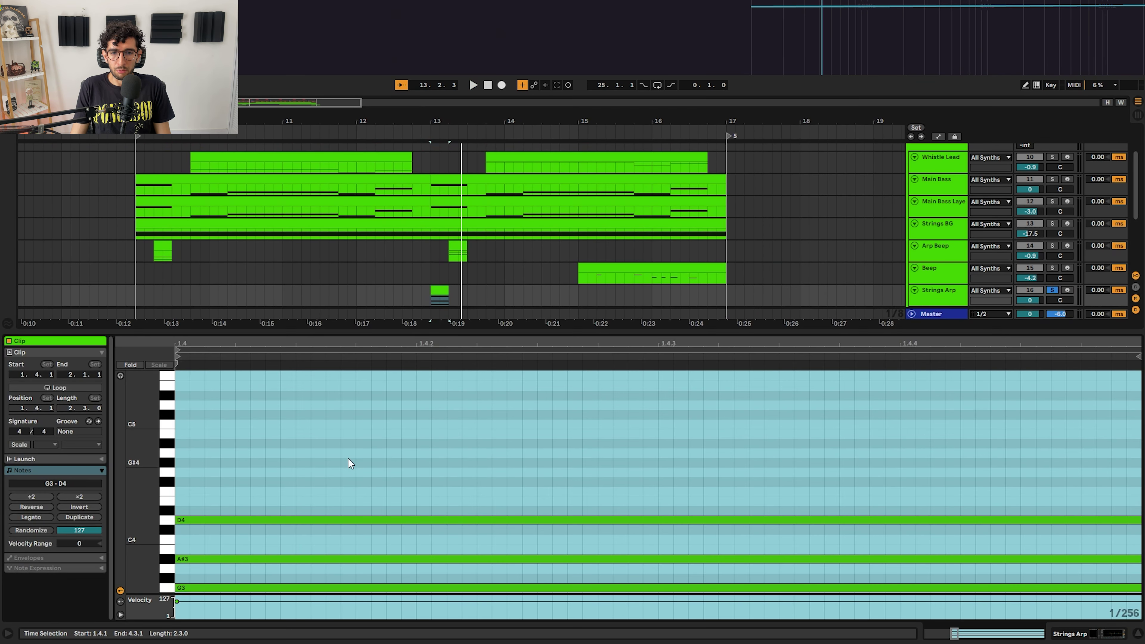
pyautogui.hotkey('shift', 'Tab')
pyautogui.click(36, 512)
pyautogui.press('space')
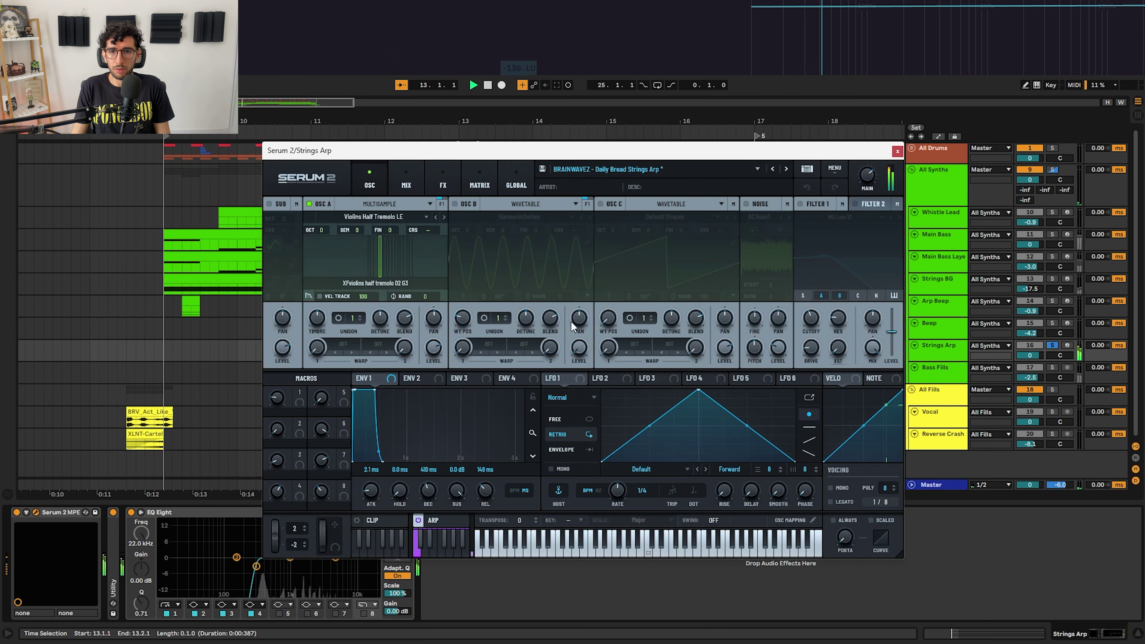
# Step: Examine the factory Strings multisamples offered for oscillator A of the Strings Arp, keeping Violins Half Tremolo LE
pyautogui.click(372, 203)
pyautogui.click(371, 202)
pyautogui.click(363, 217)
pyautogui.moveTo(371, 233)
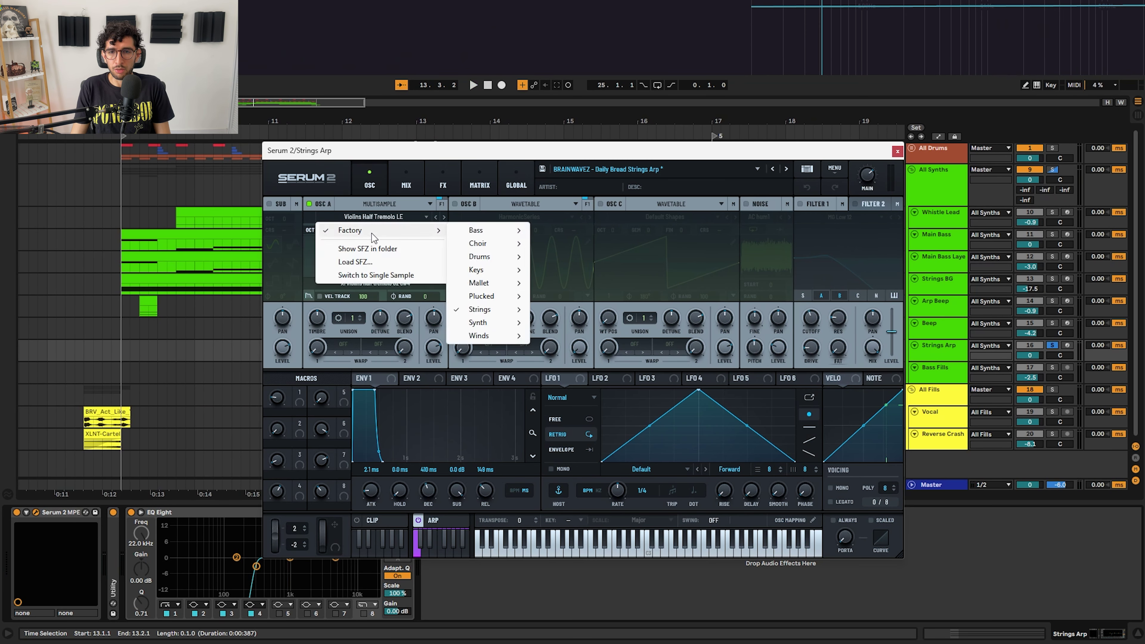
pyautogui.moveTo(479, 309)
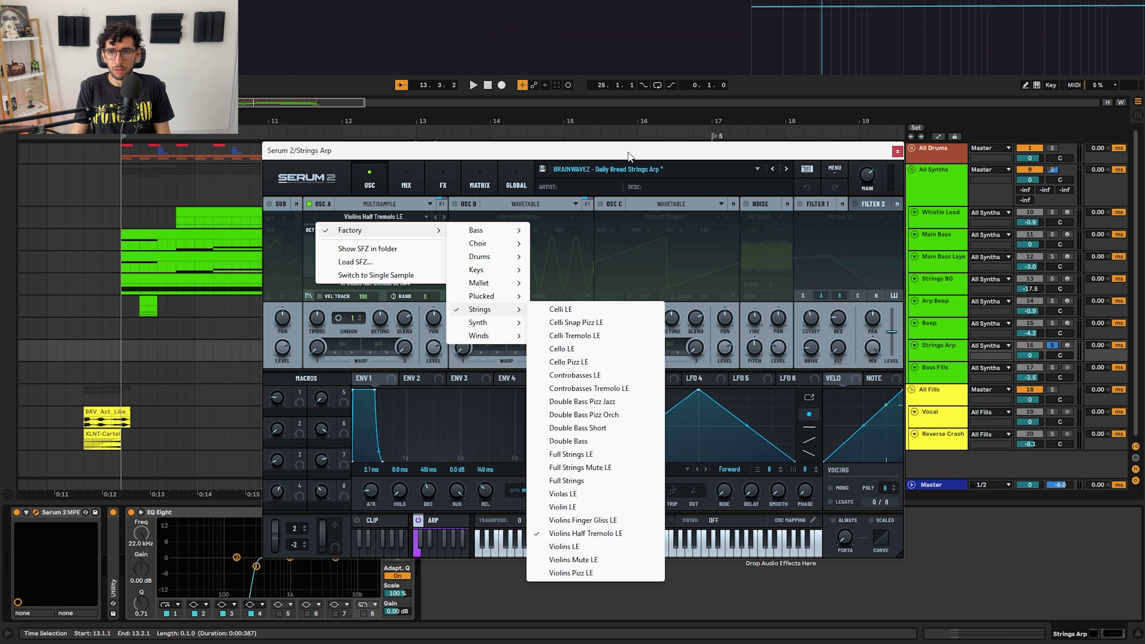
pyautogui.click(644, 191)
# Step: Show the Strings Arp's arpeggiator settings and listen to the pattern
pyautogui.click(445, 520)
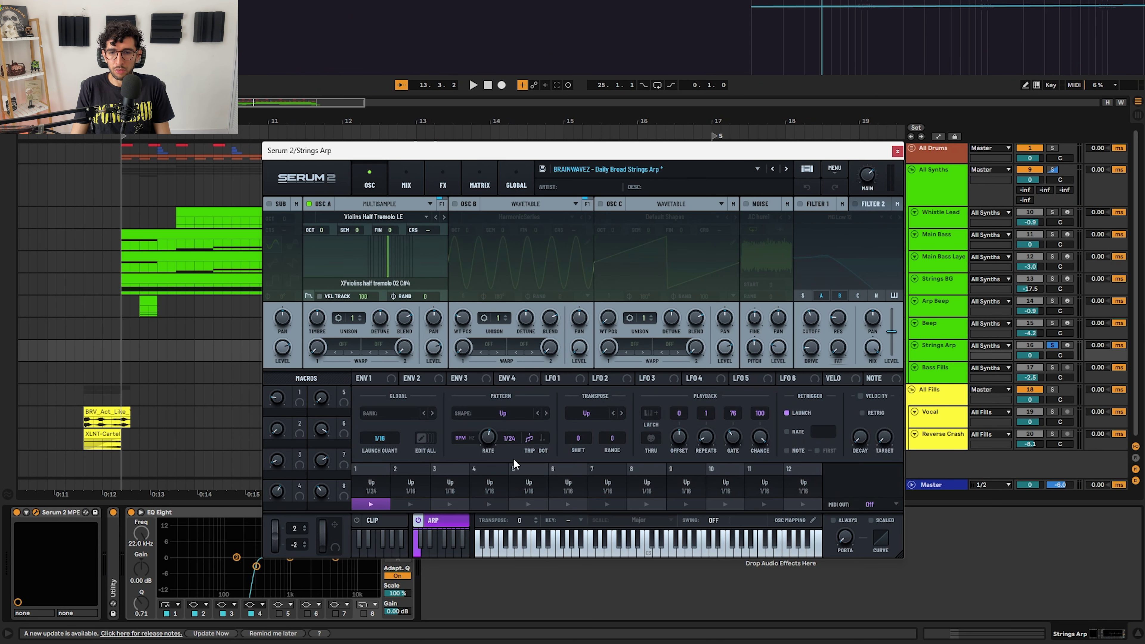
pyautogui.press('space')
pyautogui.press('space')
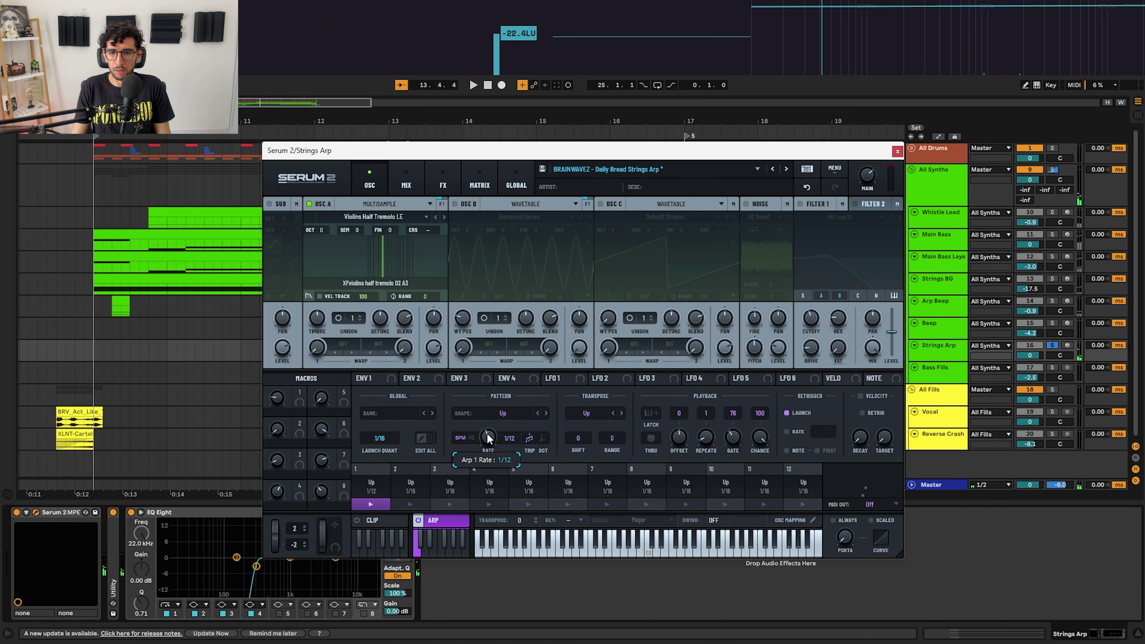
# Step: Set the Strings Arp's arpeggiator rate to 1/24, auditioning the pattern repeatedly
pyautogui.press('space')
pyautogui.moveTo(487, 443); pyautogui.dragTo(487, 433)
pyautogui.press('space')
pyautogui.press('space')
pyautogui.press('space')
pyautogui.press('space')
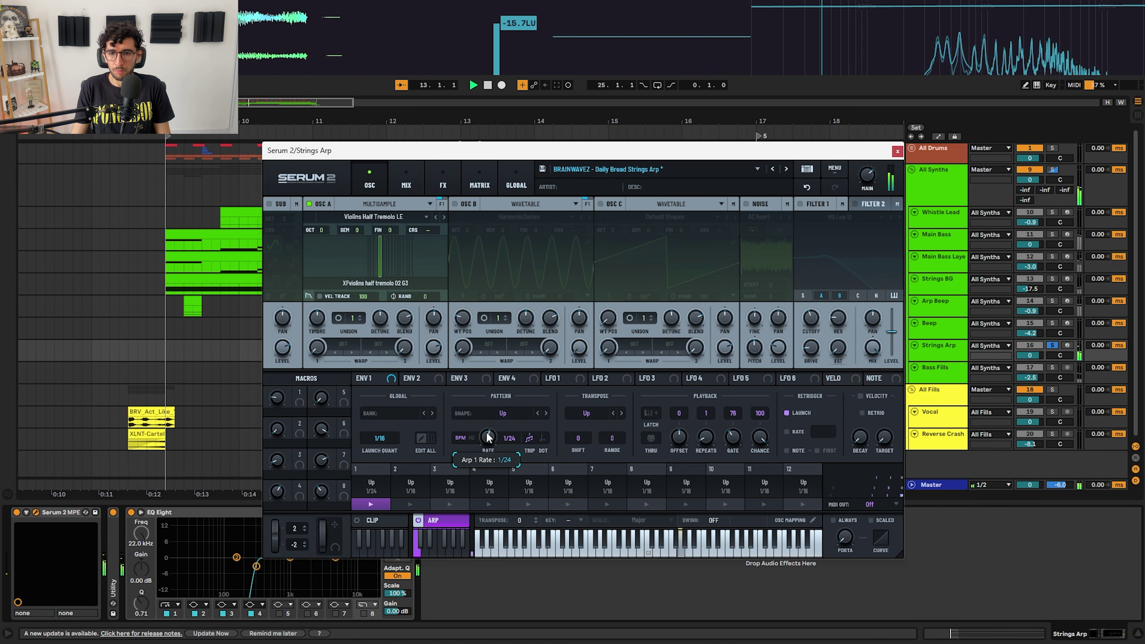
pyautogui.press('space')
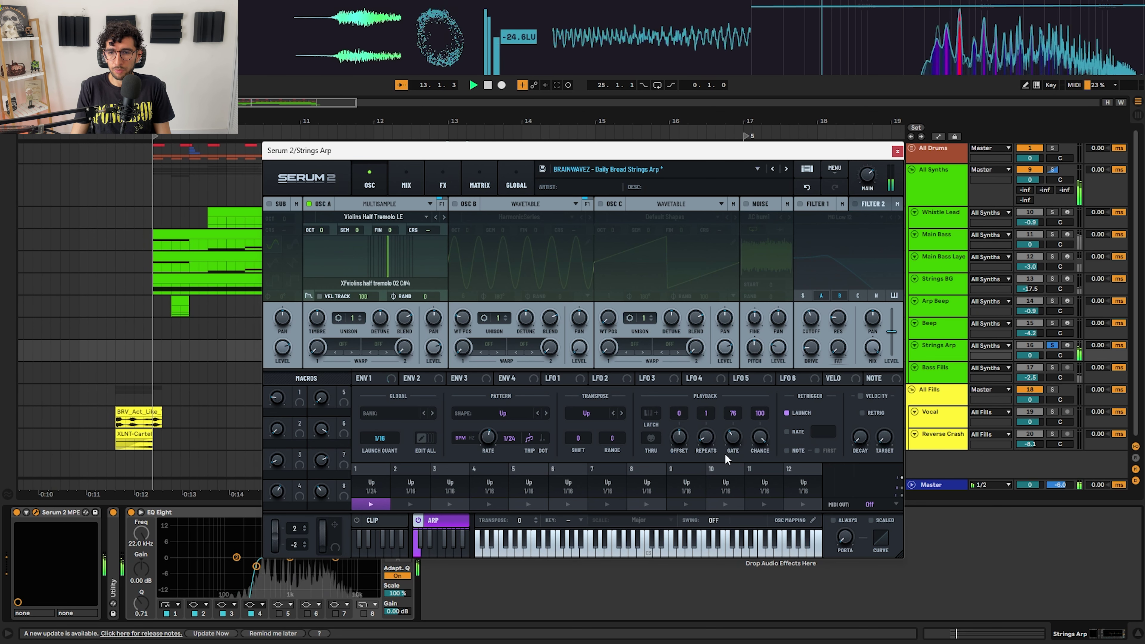
# Step: Try a higher Gate value for the Strings Arp's arpeggiator while listening, and undo the change
pyautogui.moveTo(665, 152); pyautogui.dragTo(625, 147)
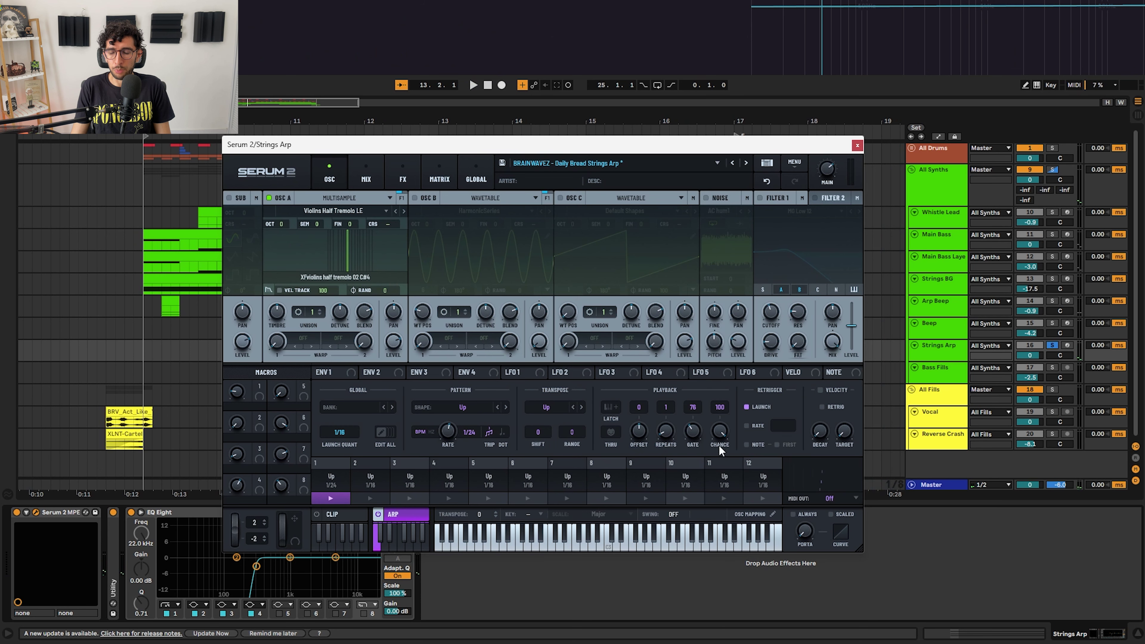
pyautogui.press('space')
pyautogui.moveTo(691, 442); pyautogui.dragTo(702, 373)
pyautogui.press('space')
pyautogui.press('space')
pyautogui.press('space')
pyautogui.press('space')
pyautogui.press('space')
pyautogui.press('space')
pyautogui.press('space')
pyautogui.click(765, 180)
# Step: Listen to the Strings Arp with its gate restored and close the synth window
pyautogui.press('space')
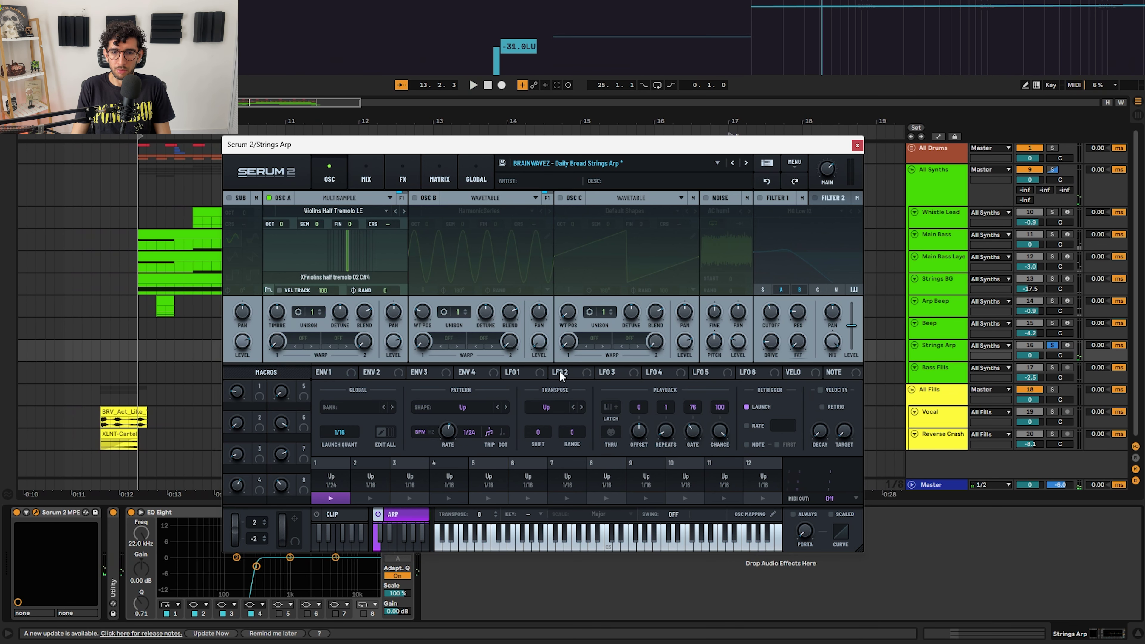
pyautogui.press('space')
pyautogui.click(857, 145)
pyautogui.press('space')
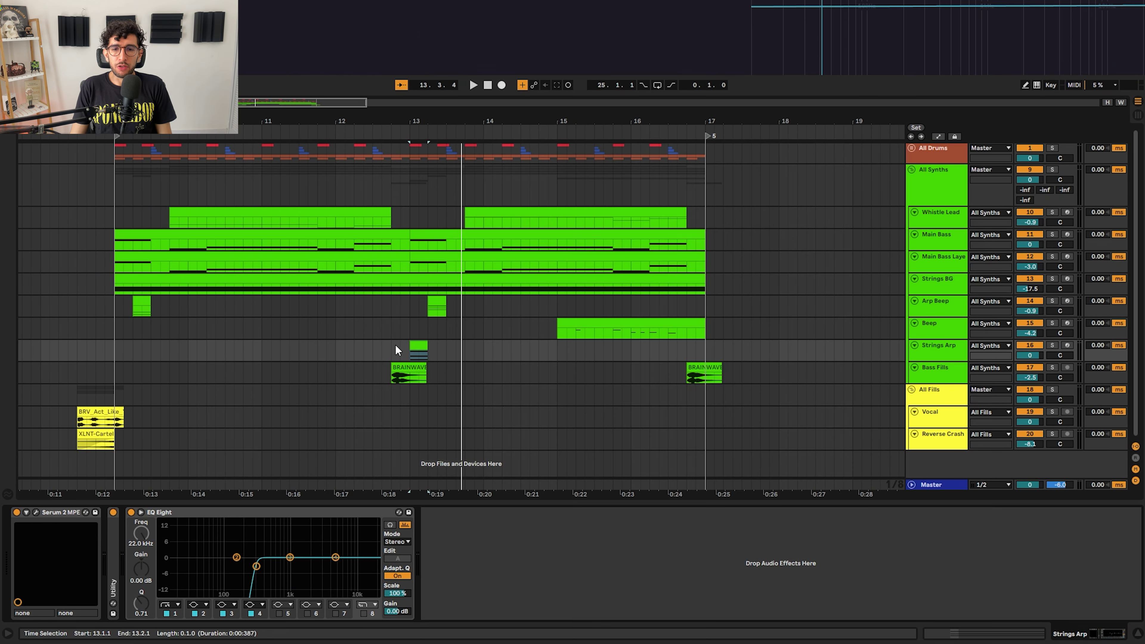
# Step: Select the first Bass Fills clip and enlarge the Bass Fills track to show its waveform
pyautogui.click(408, 372)
pyautogui.click(963, 368)
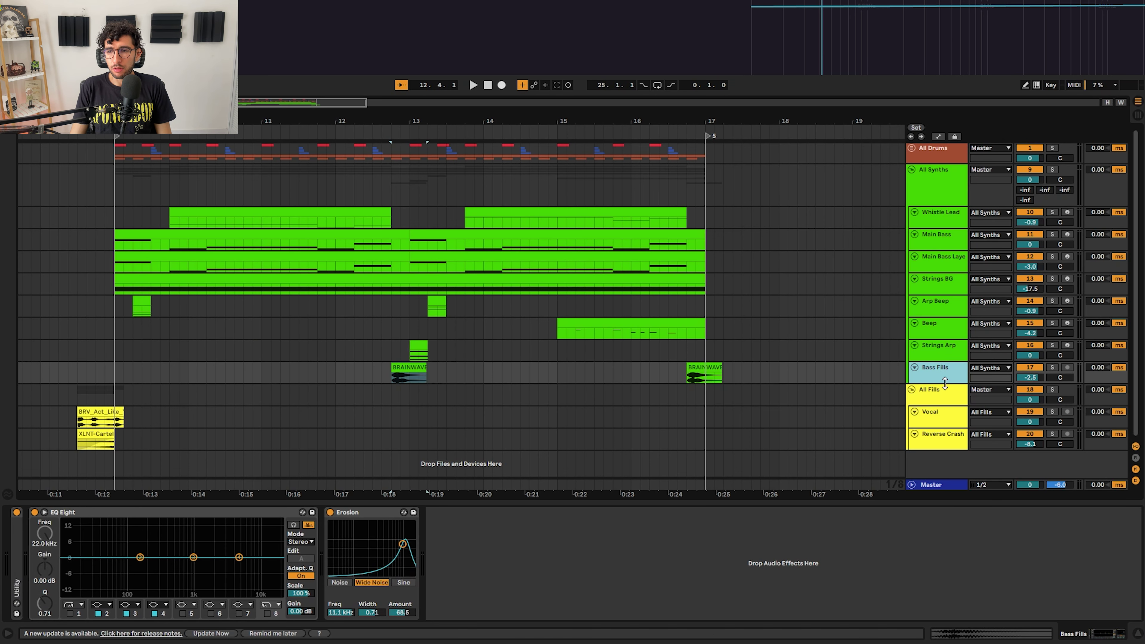
pyautogui.moveTo(942, 383); pyautogui.dragTo(939, 414)
pyautogui.scroll(5, 271, 426)
pyautogui.scroll(-5, 406, 429)
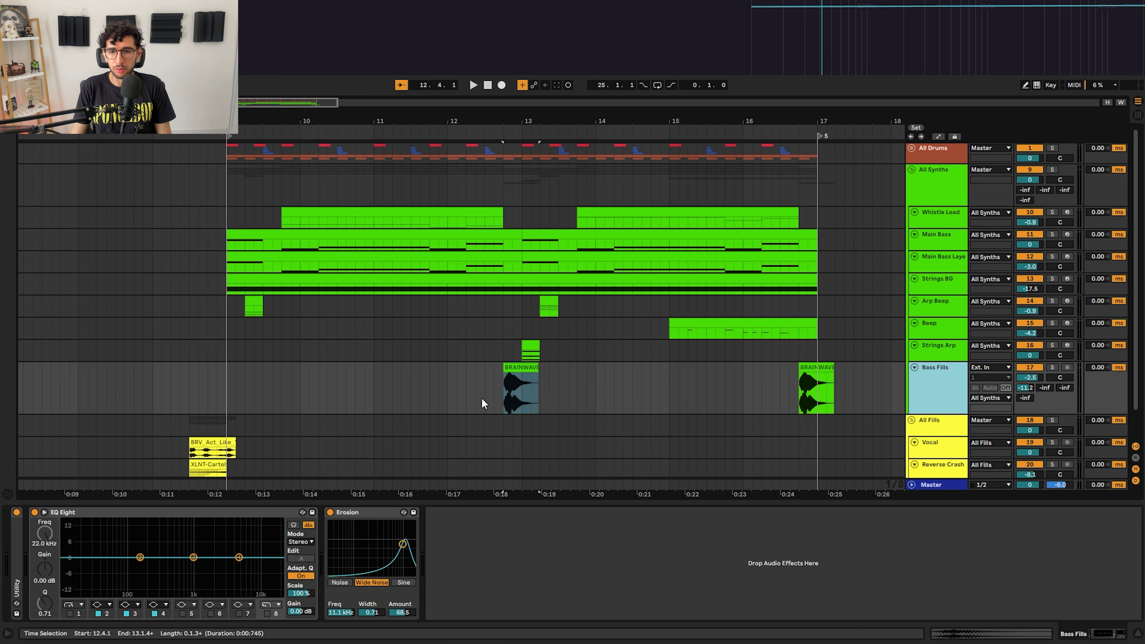
# Step: Solo the Bass Fills track with its first clip selected
pyautogui.click(482, 397)
pyautogui.scroll(5, 521, 383)
pyautogui.scroll(-3, 545, 370)
pyautogui.click(525, 377)
pyautogui.press('s')
pyautogui.click(524, 370)
pyautogui.scroll(-3, 457, 372)
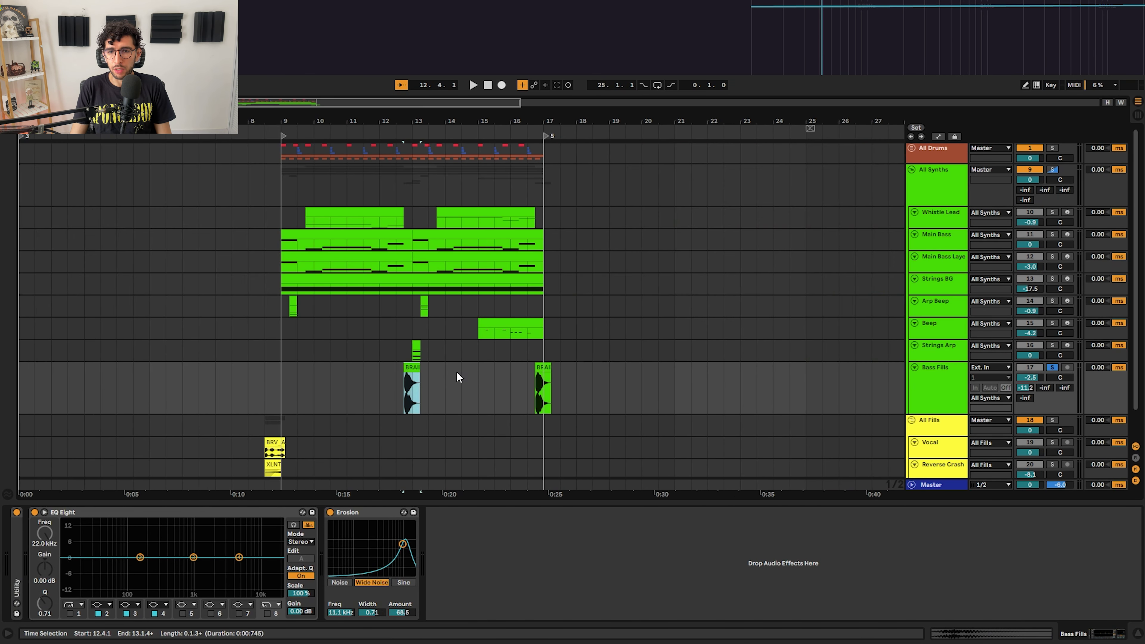
# Step: Play the first Bass Fills clip, and play the second one near bar 17
pyautogui.press('space')
pyautogui.press('space')
pyautogui.click(723, 368)
pyautogui.press('space')
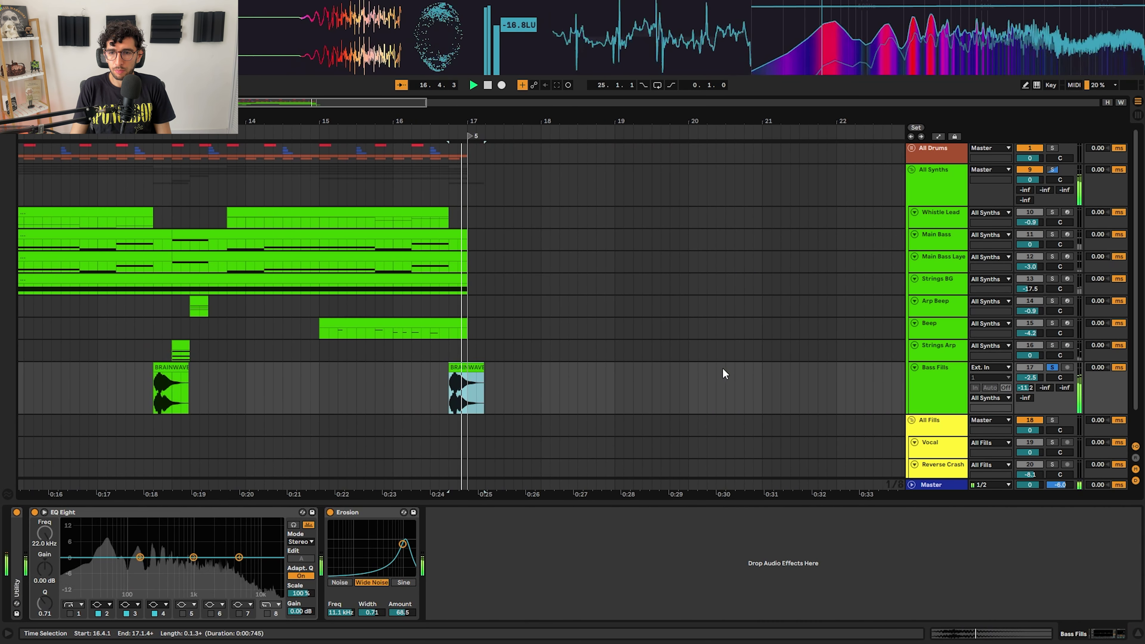
pyautogui.press('space')
# Step: Compare the first Bass Fills clip with the Erosion effect bypassed and re-enabled
pyautogui.scroll(3, 722, 369)
pyautogui.click(329, 512)
pyautogui.click(169, 371)
pyautogui.press('space')
pyautogui.press('space')
pyautogui.click(331, 511)
pyautogui.press('space')
pyautogui.press('space')
# Step: Unsolo the Bass Fills track, solo the Vocal track and play its BRV_Act_Like_You_Know clip
pyautogui.scroll(-5, 324, 370)
pyautogui.press('s')
pyautogui.scroll(-1, 198, 411)
pyautogui.click(169, 414)
pyautogui.scroll(5, 208, 412)
pyautogui.click(232, 414)
pyautogui.press('s')
pyautogui.scroll(-3, 232, 413)
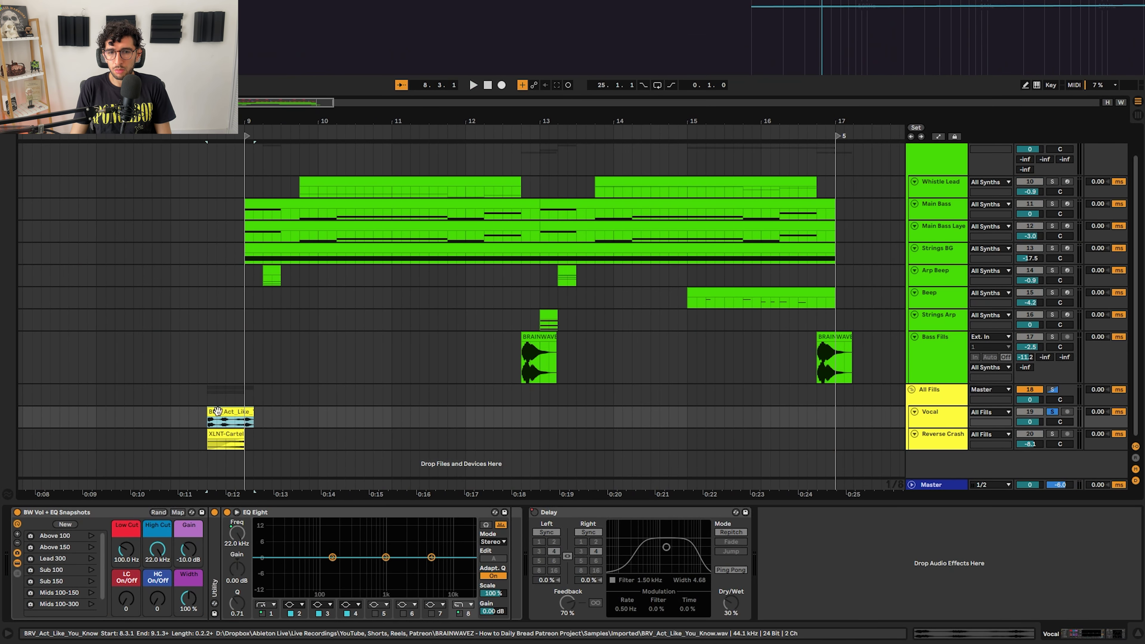
pyautogui.press('space')
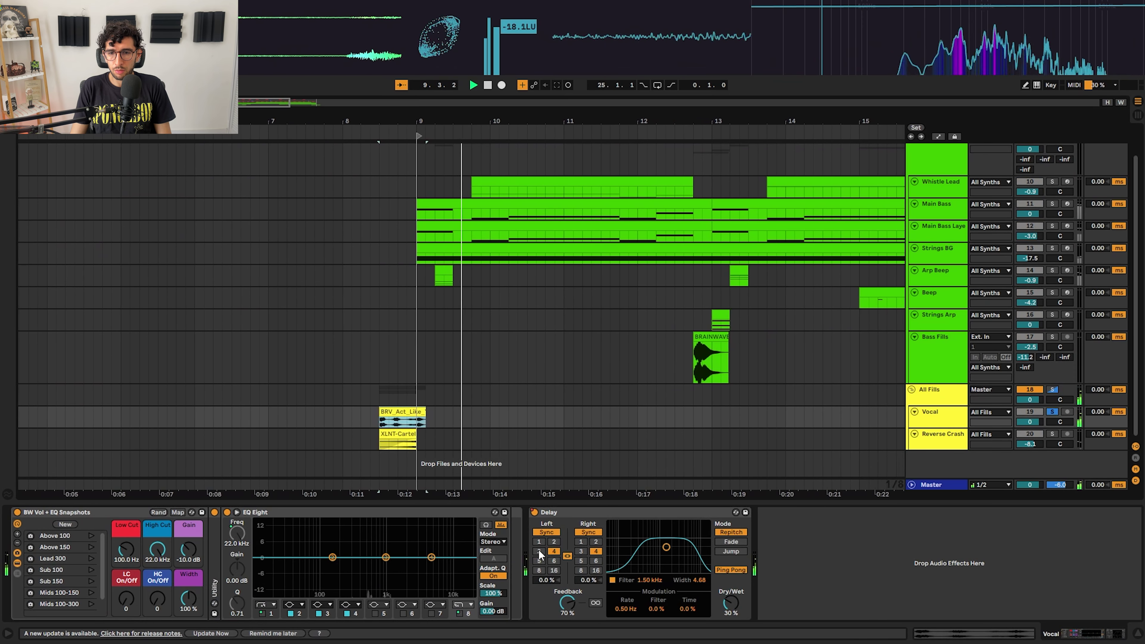
pyautogui.press('space')
# Step: Show automation, enlarge the Vocal track and display the Device On automation of its Delay
pyautogui.scroll(3, 347, 419)
pyautogui.press('a')
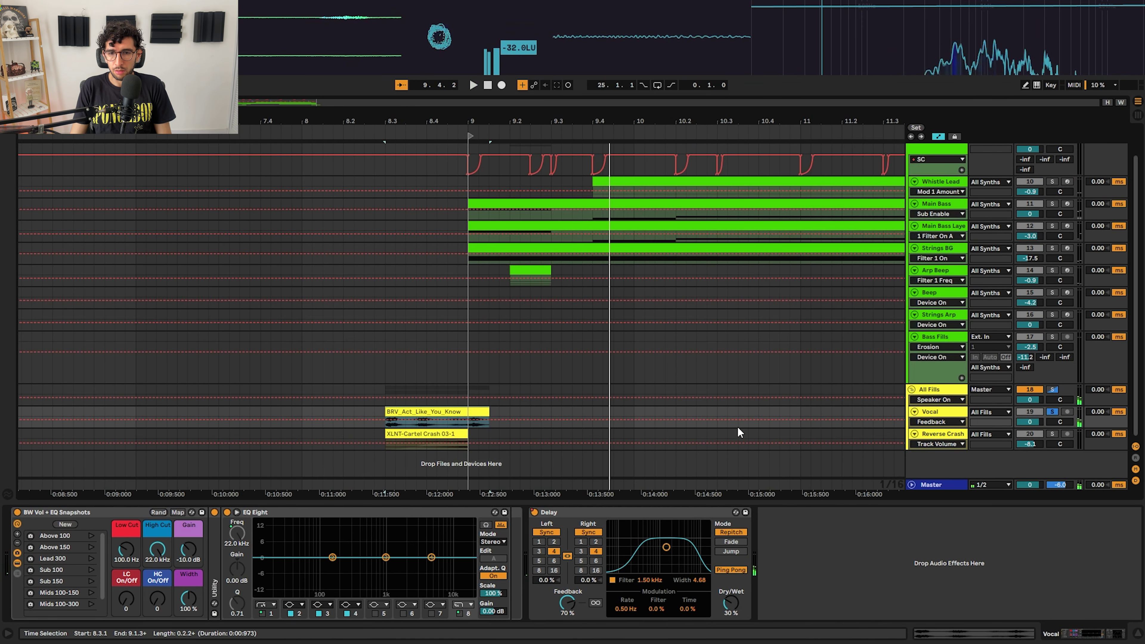
pyautogui.moveTo(933, 428); pyautogui.dragTo(928, 497)
pyautogui.click(535, 512)
pyautogui.scroll(-3, 452, 389)
pyautogui.click(418, 383)
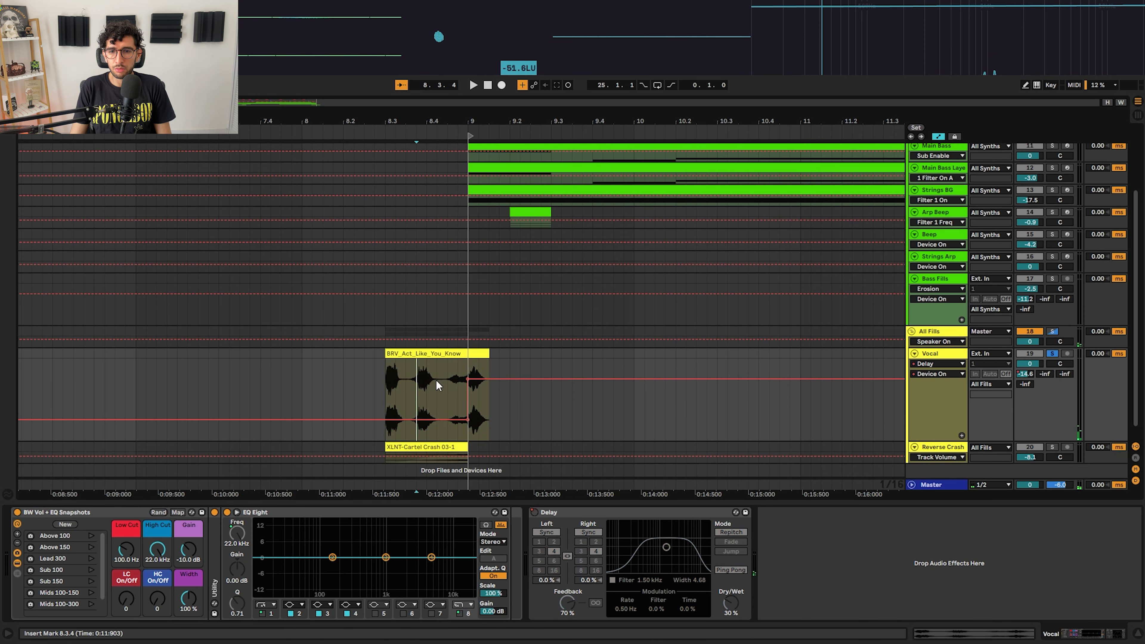
# Step: Play the Vocal track from bar 9, where the automation switches its Delay on
pyautogui.moveTo(472, 363); pyautogui.dragTo(527, 364)
pyautogui.click(469, 363)
pyautogui.press('space')
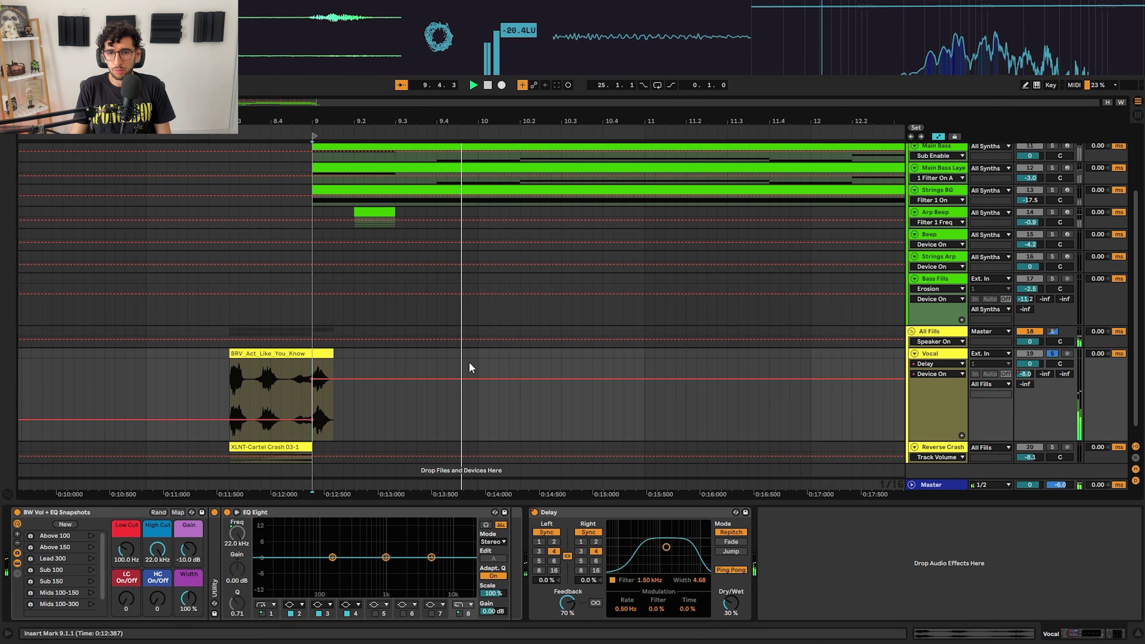
pyautogui.press('space')
# Step: Hide the automation, select and solo the Reverse Crash clip XLNT-Cartel Crash 03-1, and play it
pyautogui.press('a')
pyautogui.click(261, 454)
pyautogui.click(269, 446)
pyautogui.press('s')
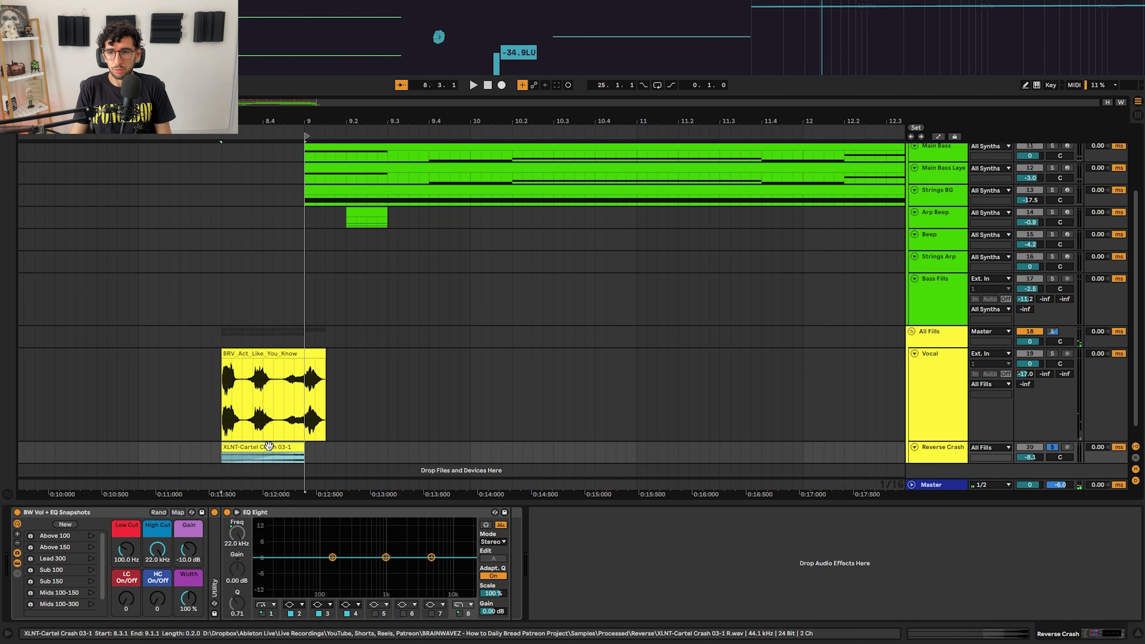
pyautogui.press('space')
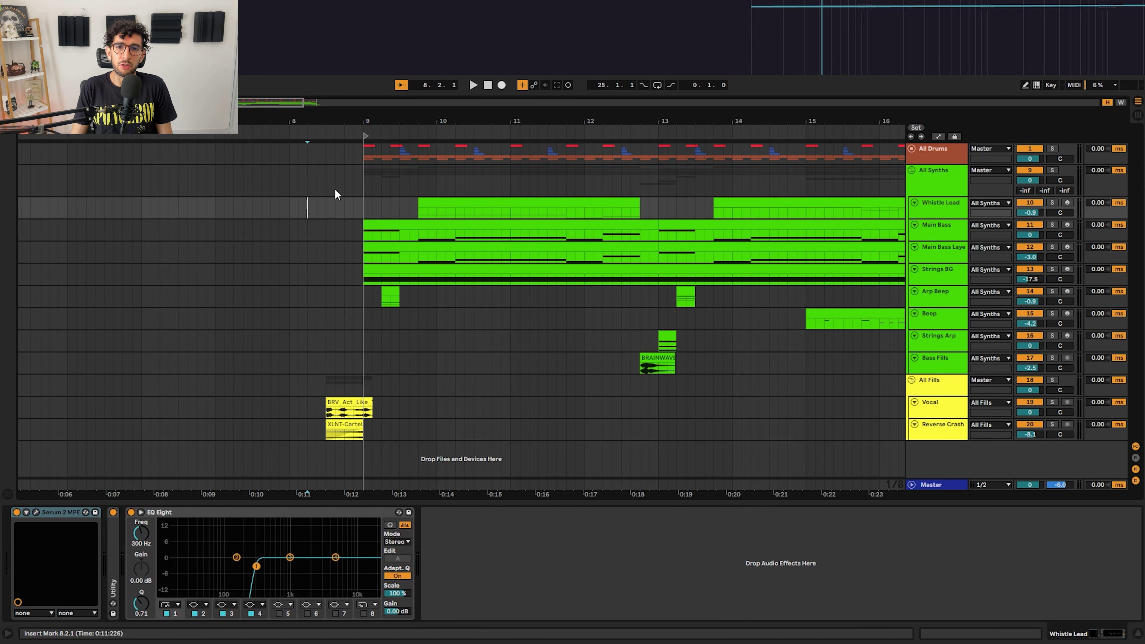